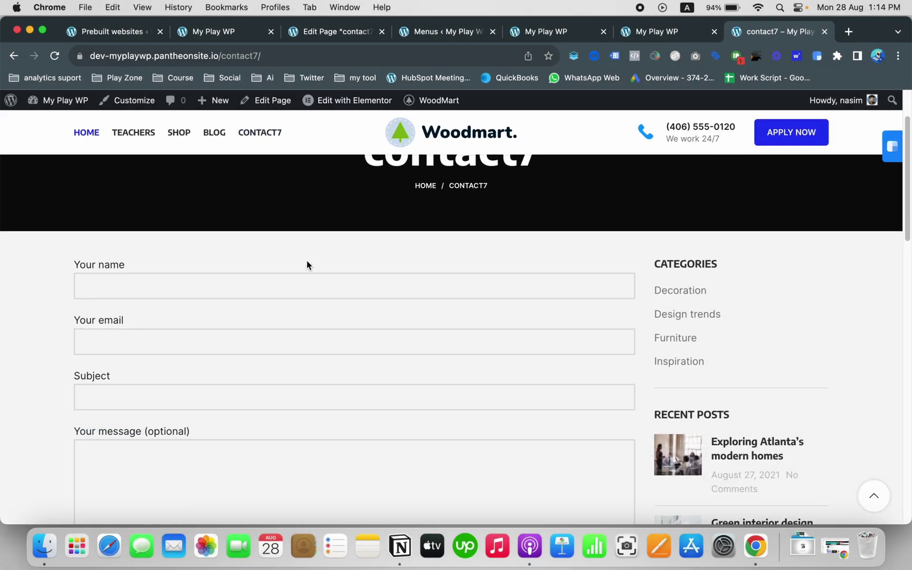
pyautogui.scroll(-2, 307, 264)
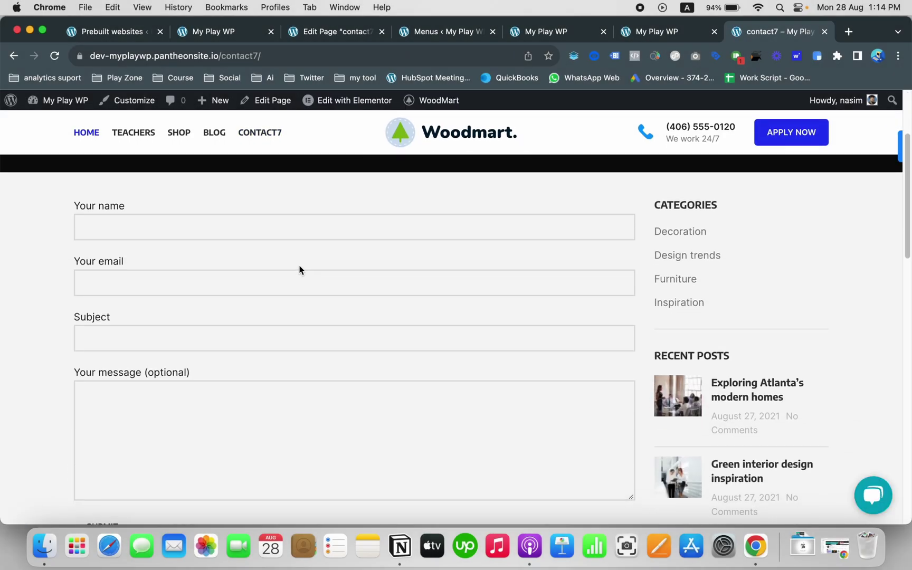
# Step: Scroll through the published contact7 page to review it
pyautogui.scroll(5, 521, 325)
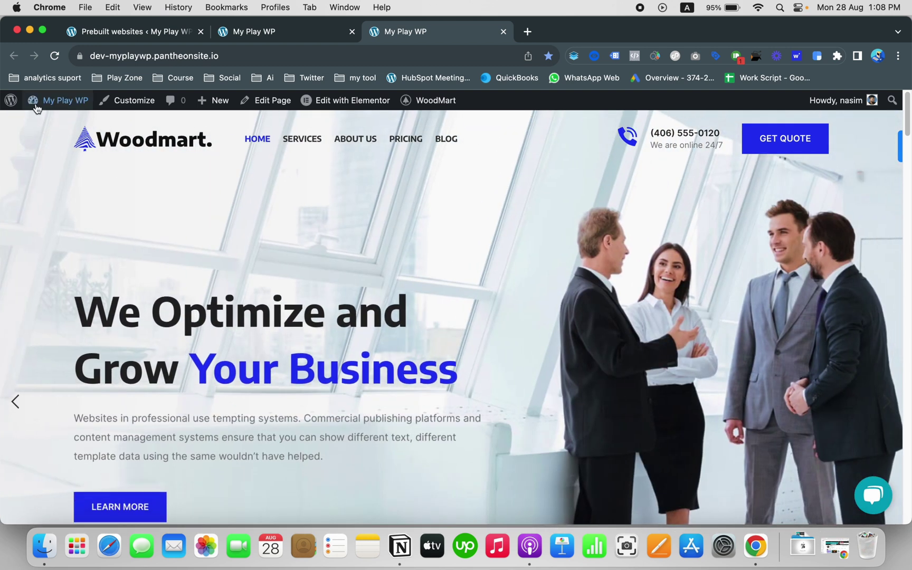
# Step: Search the plugin directory for 'contact form 7' and confirm it is installed and active
pyautogui.click(42, 124)
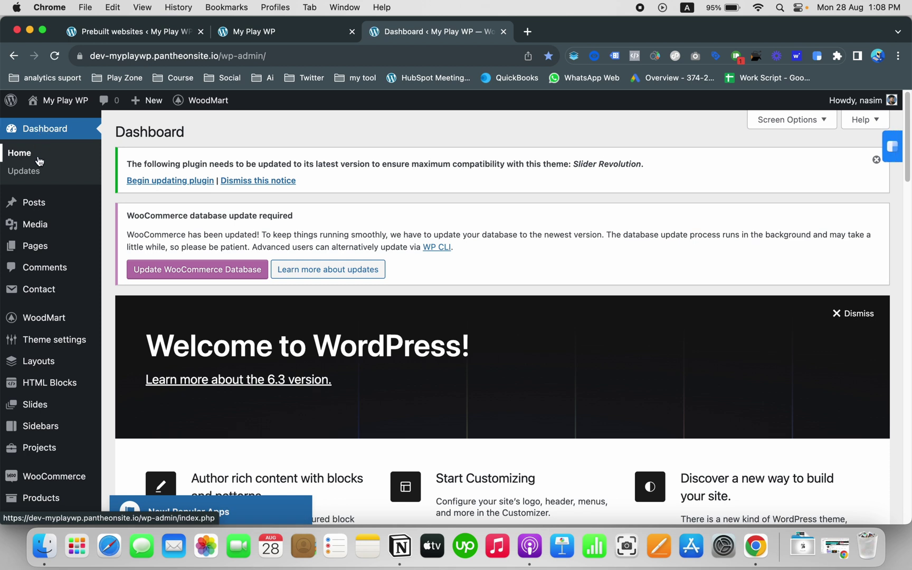
pyautogui.scroll(-3, 36, 175)
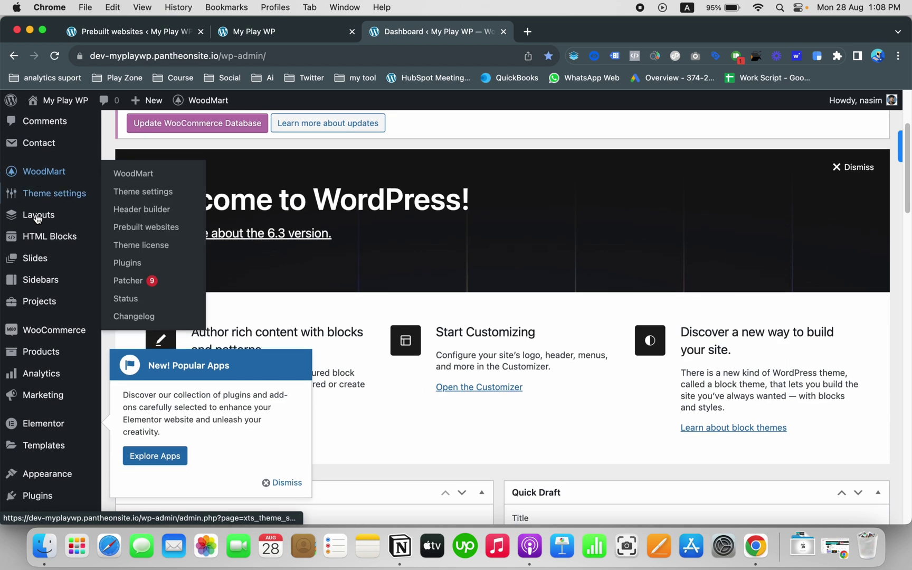
pyautogui.scroll(-1, 21, 319)
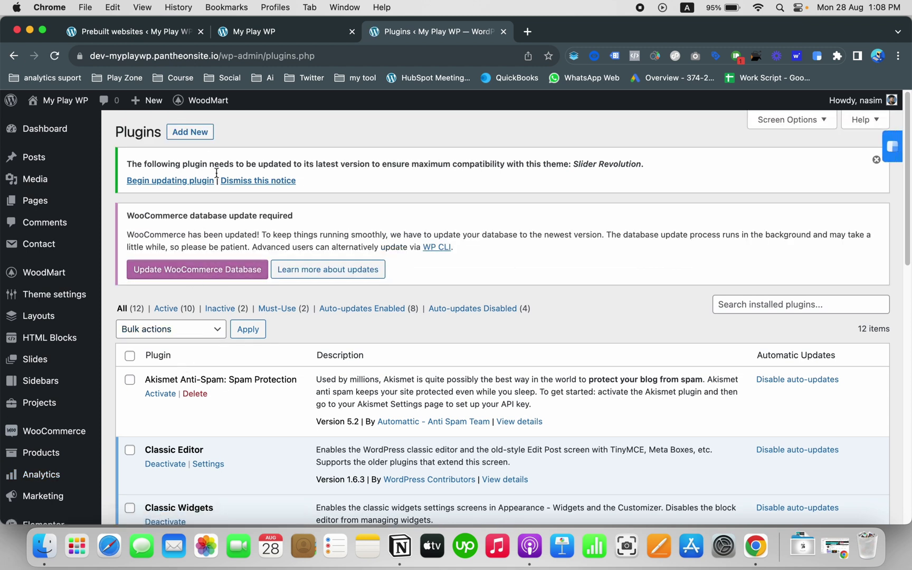
pyautogui.click(199, 136)
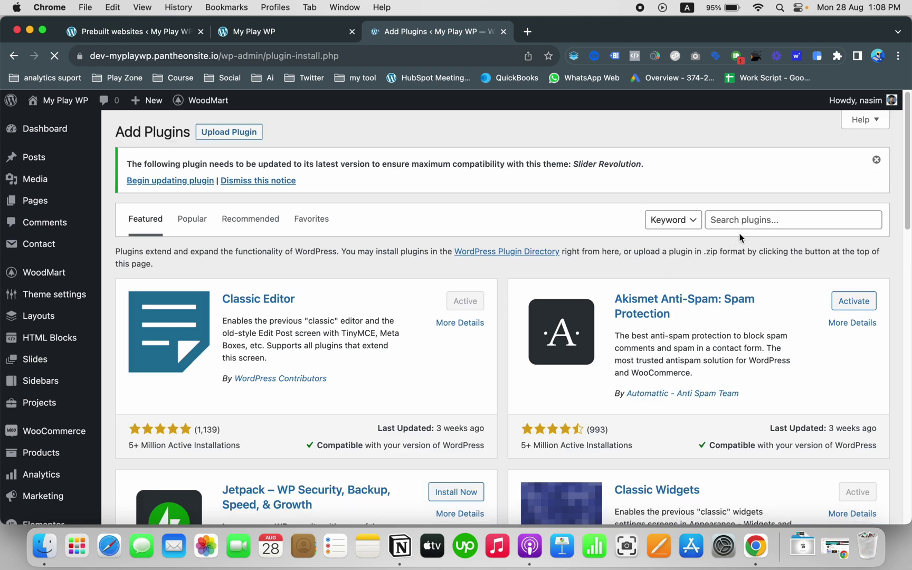
pyautogui.click(755, 219)
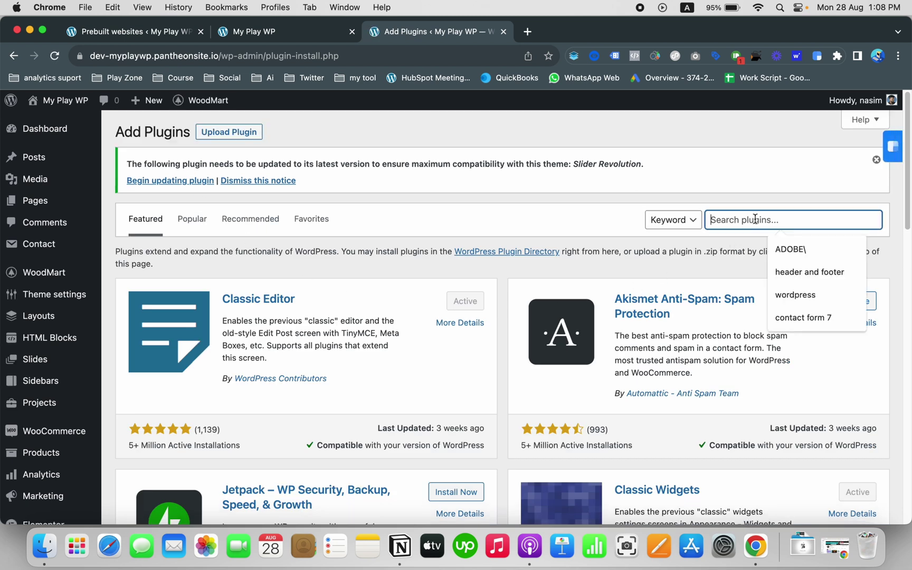
pyautogui.click(794, 317)
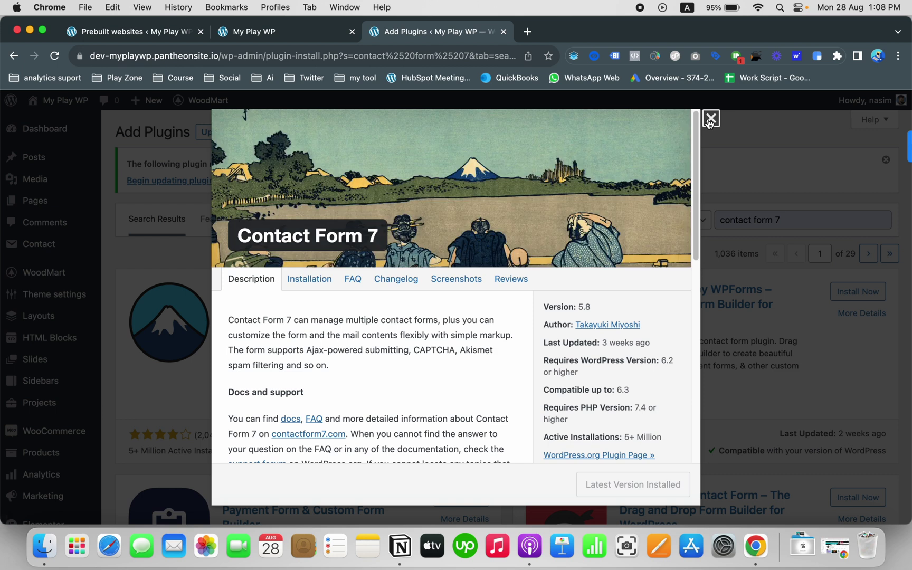
pyautogui.click(711, 120)
pyautogui.scroll(-5, 79, 346)
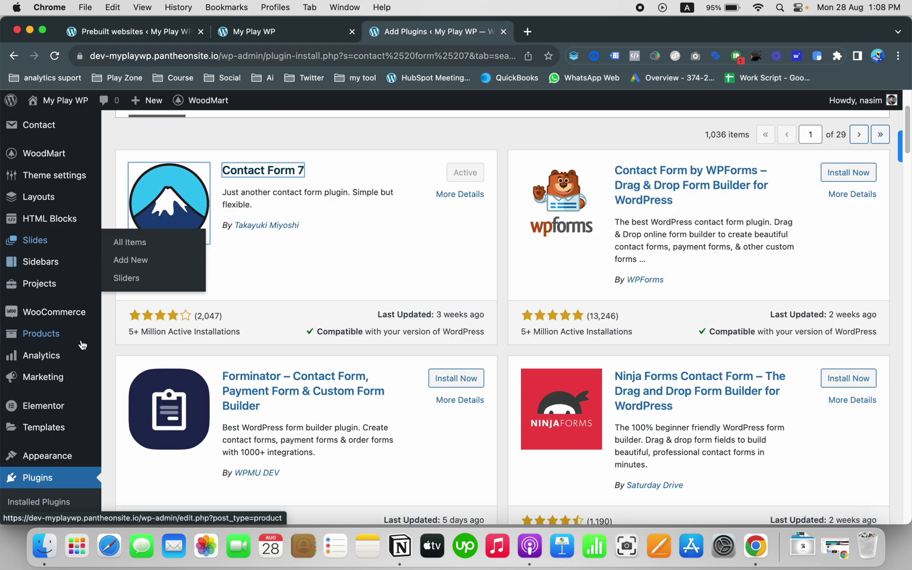
pyautogui.scroll(-3, 76, 351)
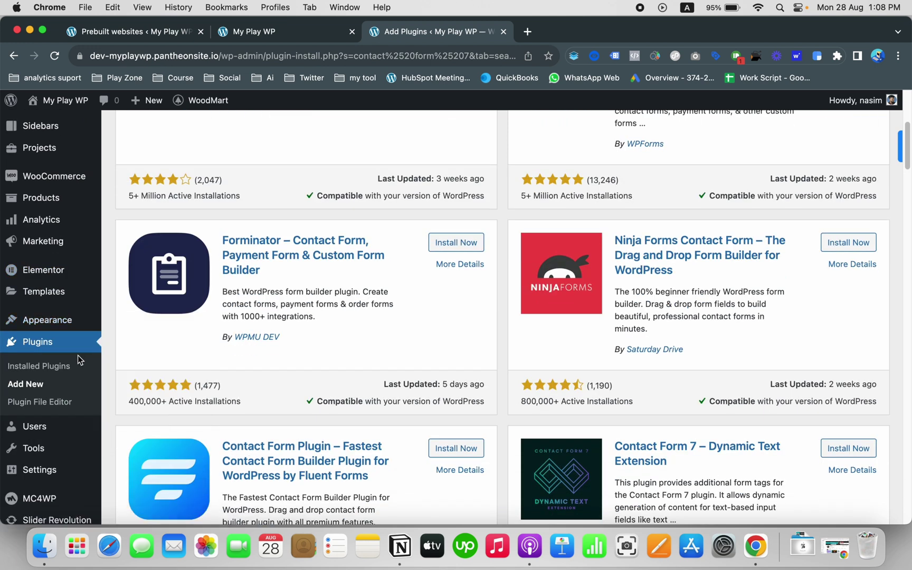
# Step: Open Contact Form 7's Settings from Installed Plugins to list its four forms
pyautogui.click(52, 351)
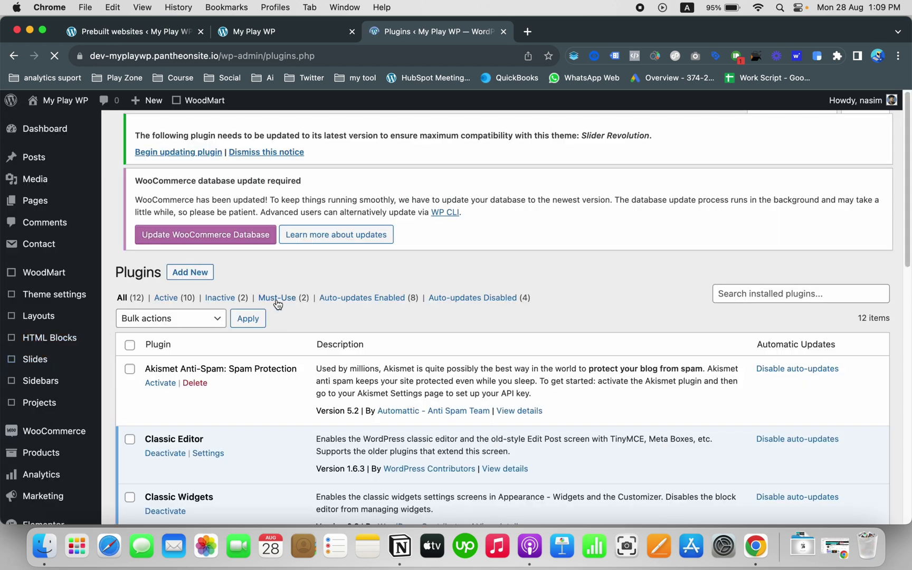
pyautogui.scroll(-1, 278, 307)
pyautogui.scroll(-5, 277, 303)
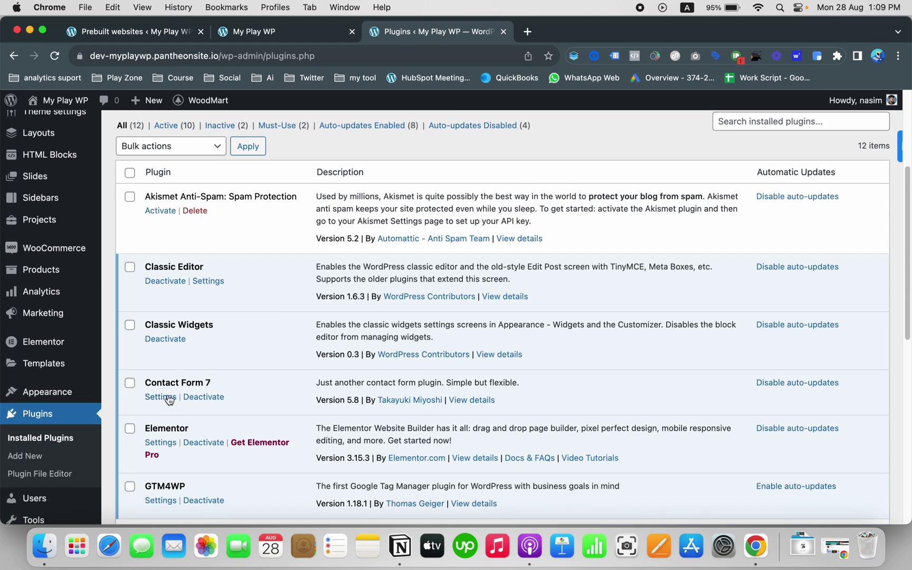
pyautogui.click(164, 399)
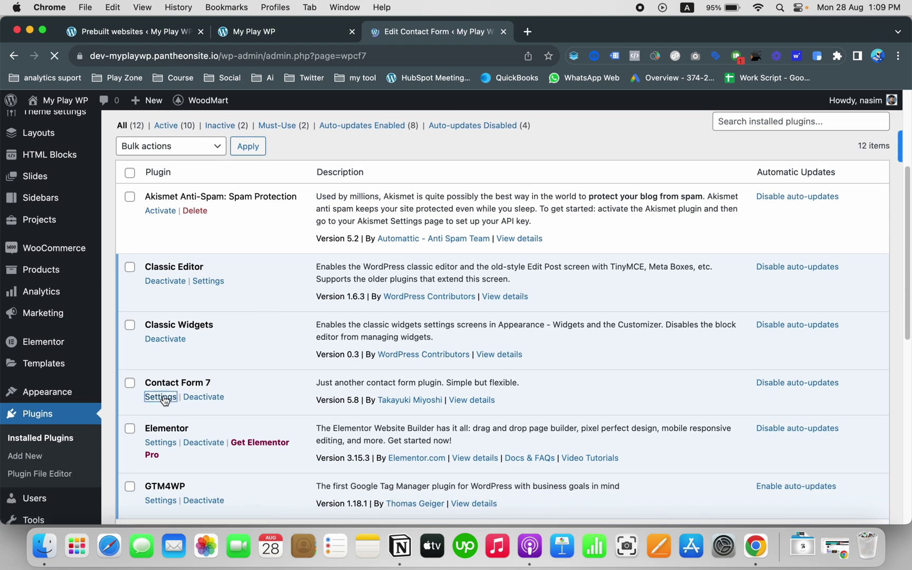
pyautogui.scroll(-2, 407, 291)
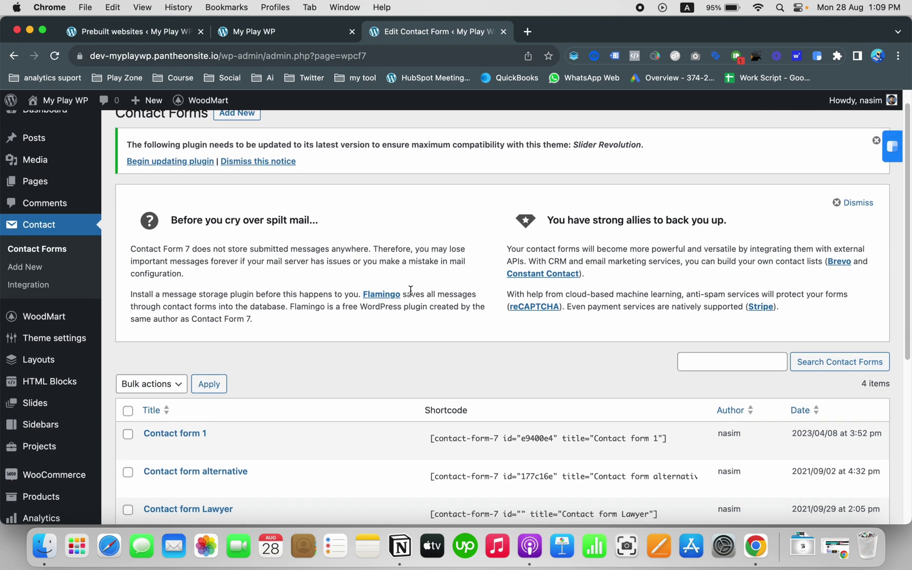
pyautogui.scroll(-3, 360, 319)
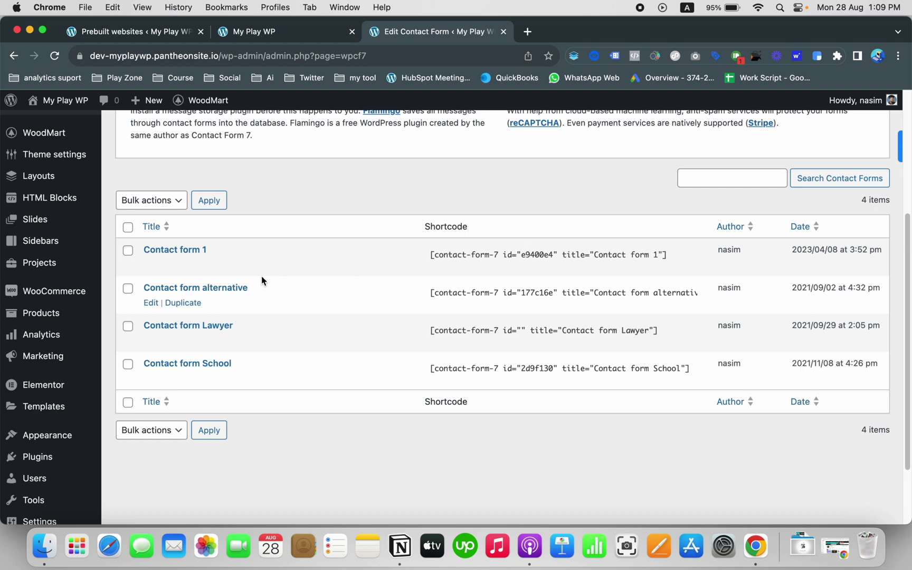
# Step: Open Contact form 1 and look through the fields in its form template
pyautogui.click(153, 266)
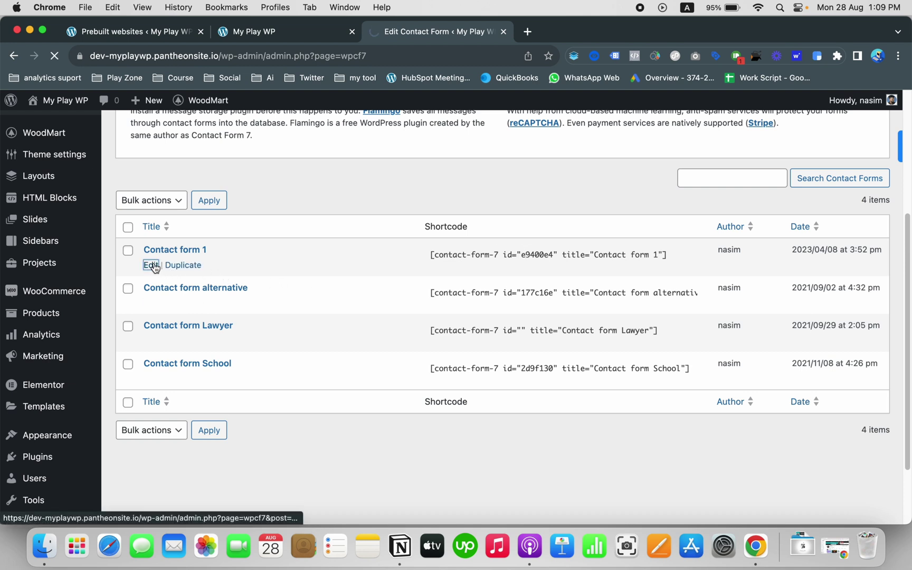
pyautogui.scroll(-3, 248, 345)
pyautogui.scroll(-3, 248, 344)
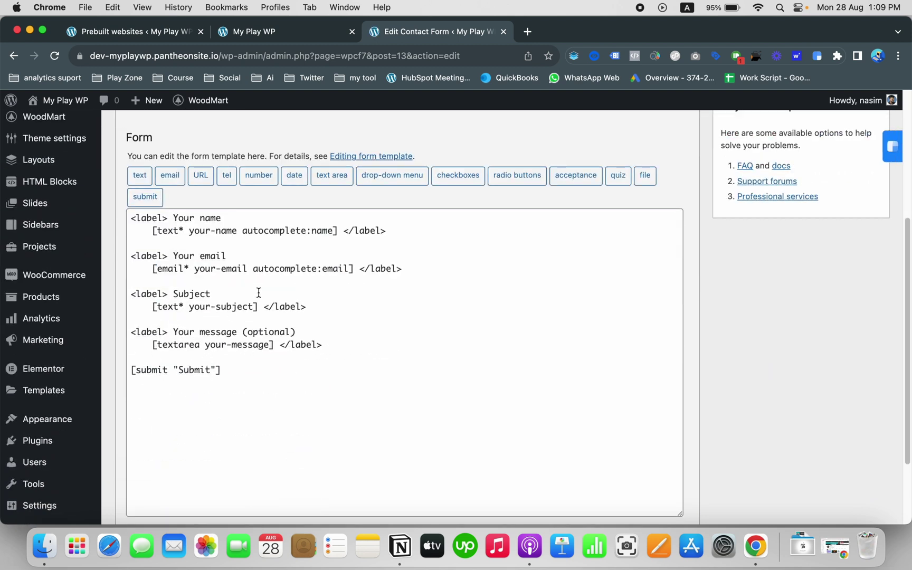
pyautogui.scroll(1, 261, 304)
pyautogui.scroll(2, 273, 315)
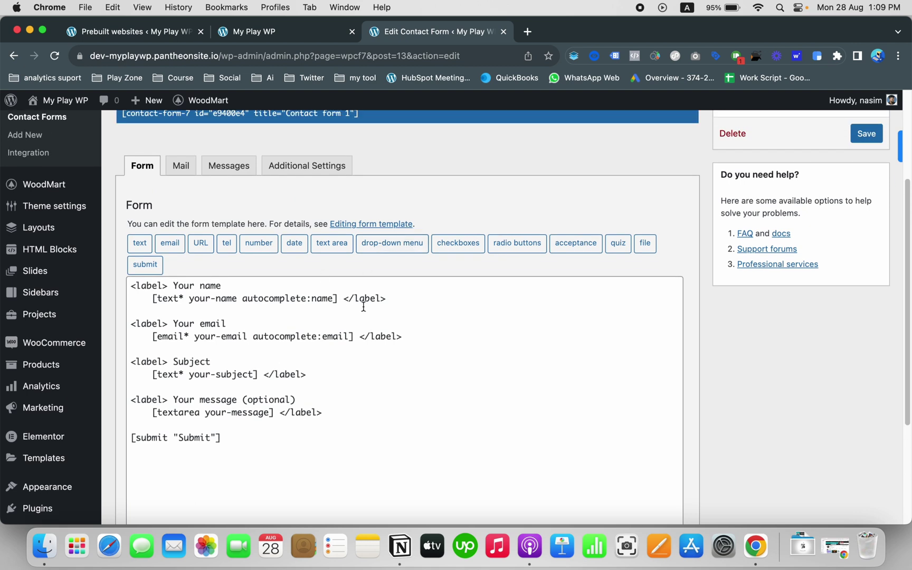
pyautogui.scroll(1, 338, 312)
pyautogui.scroll(1, 338, 312)
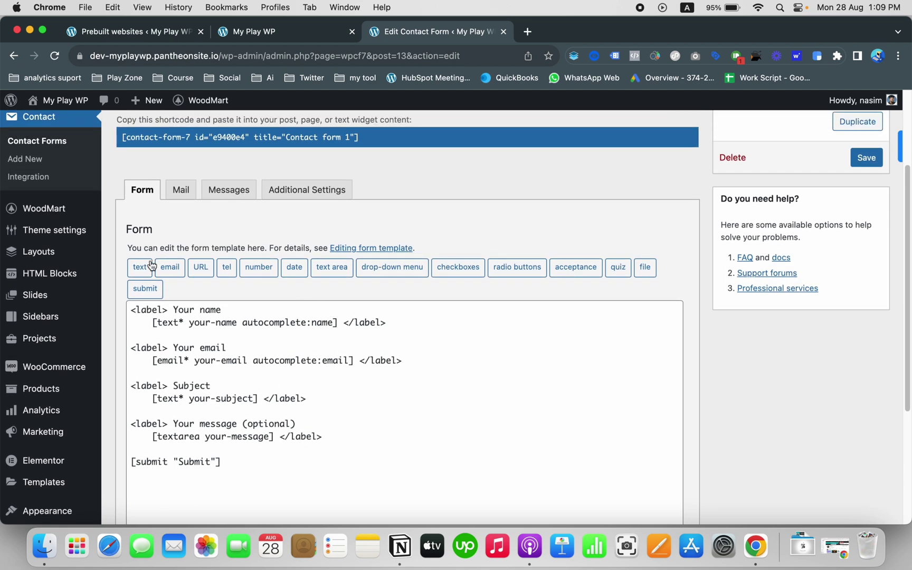
pyautogui.scroll(5, 148, 265)
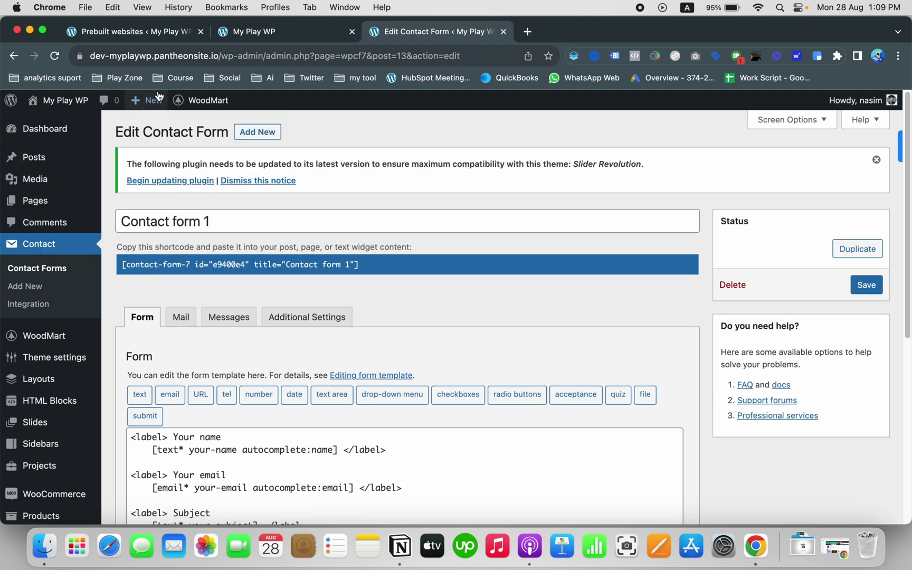
pyautogui.moveTo(148, 102)
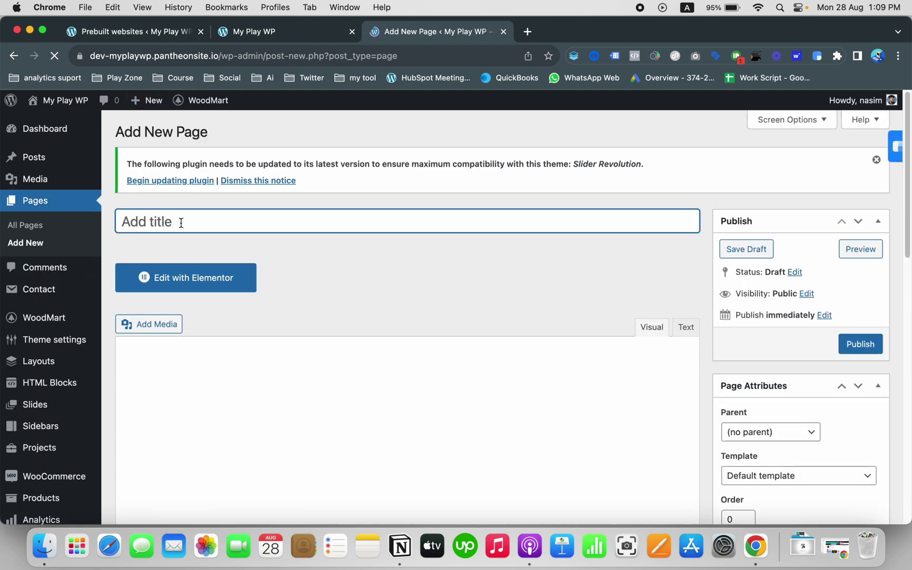
# Step: Title the new page 'contact7' to save a draft, and open Installed Plugins in a new tab
pyautogui.write('Con')
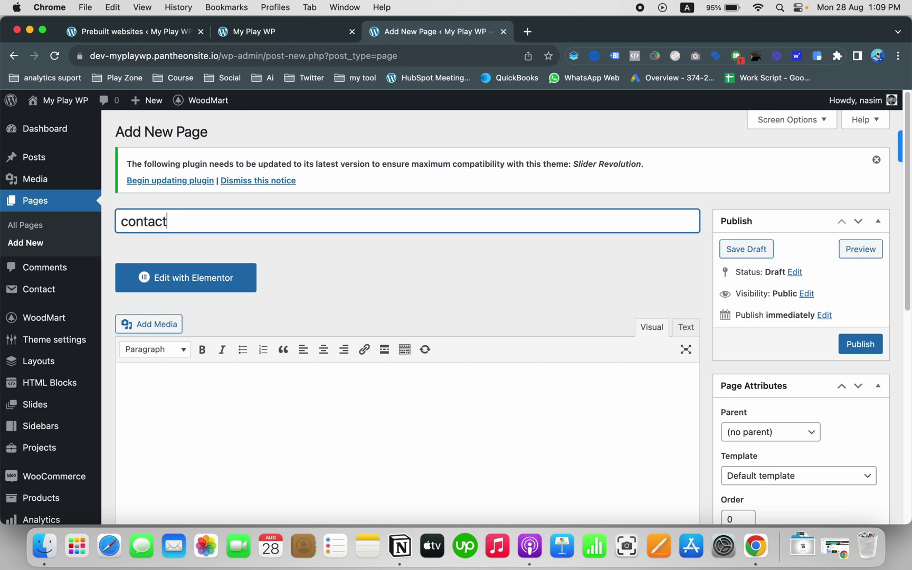
pyautogui.click(193, 426)
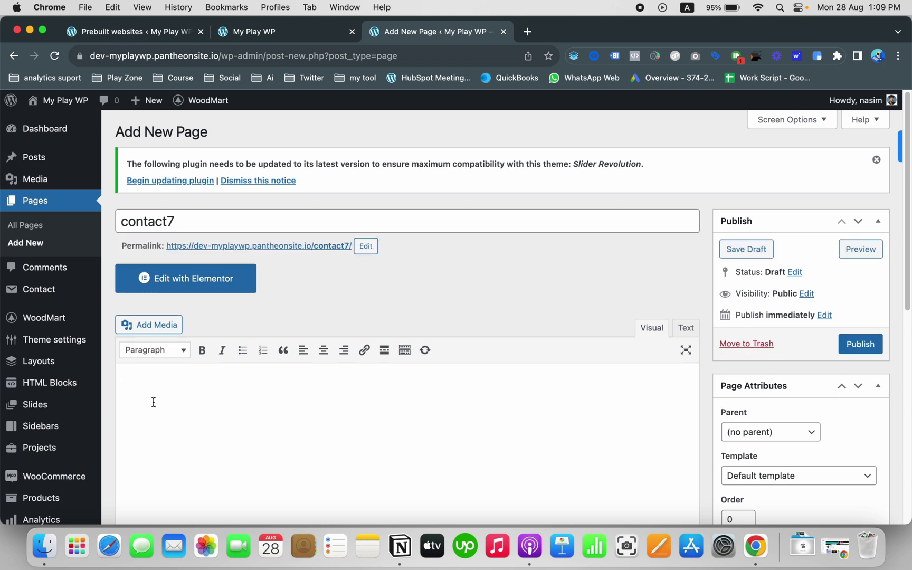
pyautogui.moveTo(83, 369)
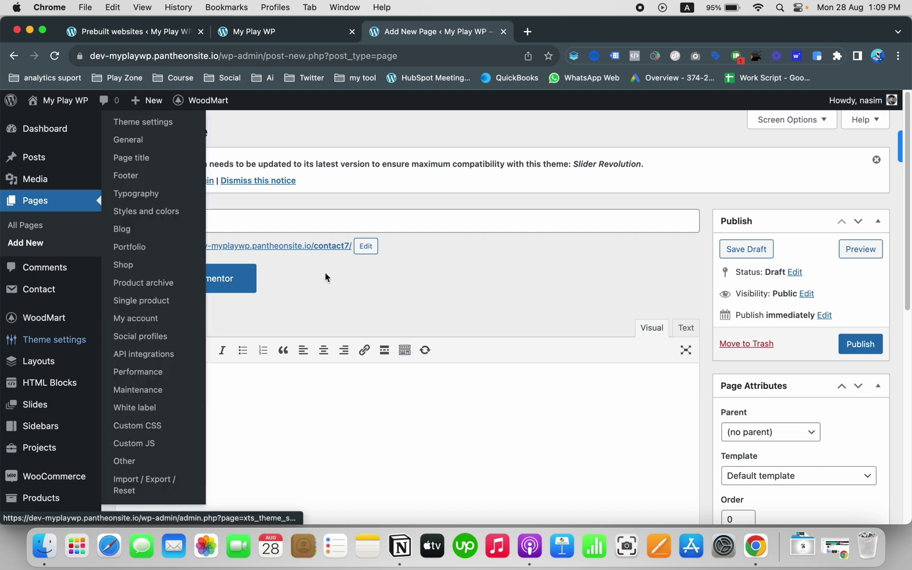
pyautogui.scroll(-1, 79, 269)
pyautogui.moveTo(54, 278)
pyautogui.scroll(-10, 55, 278)
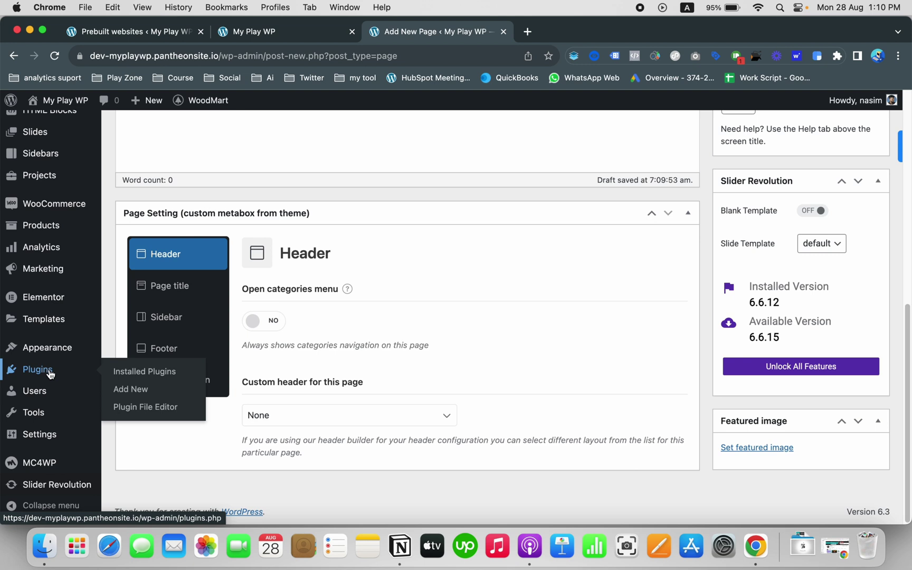
pyautogui.keyDown('super'); pyautogui.click(49, 373); pyautogui.keyUp('super')
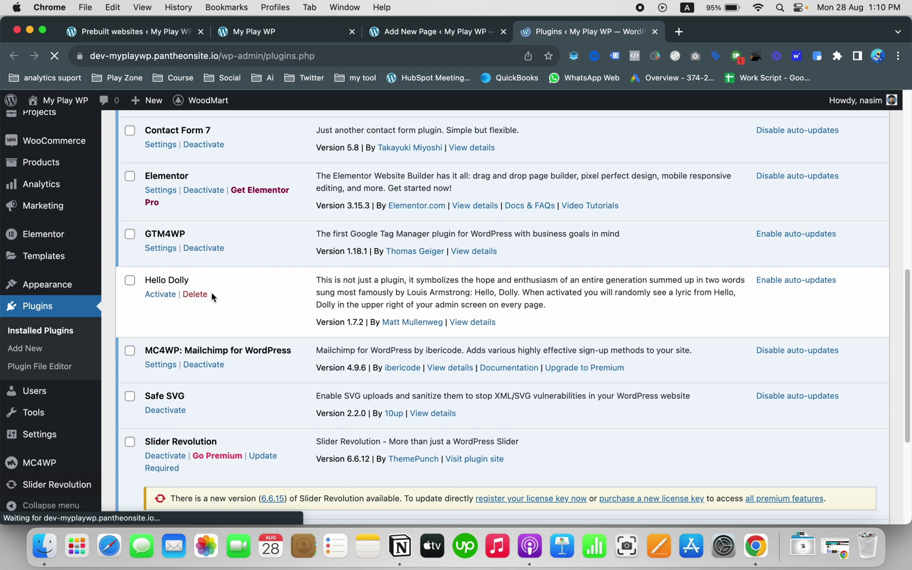
# Step: Copy Contact form 1's shortcode from the Contact Forms list
pyautogui.click(160, 145)
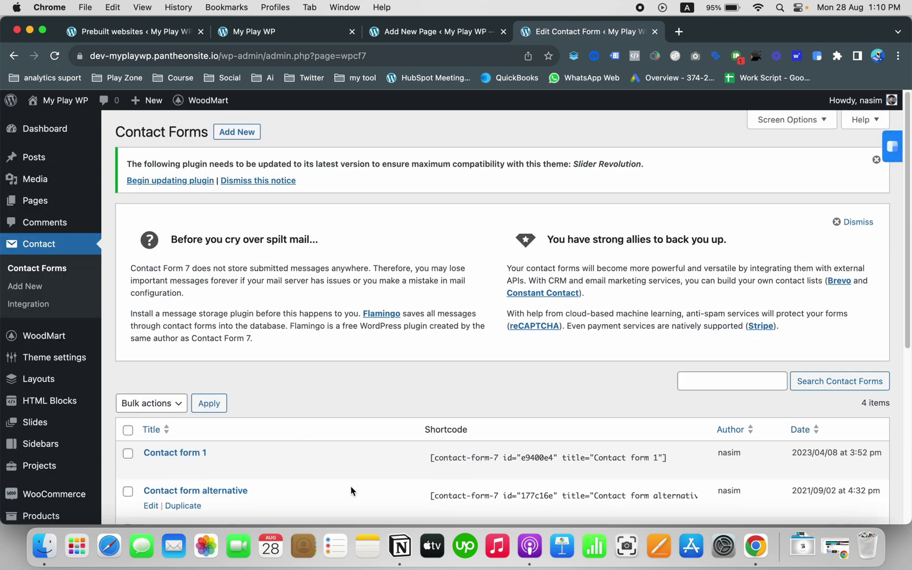
pyautogui.click(472, 456)
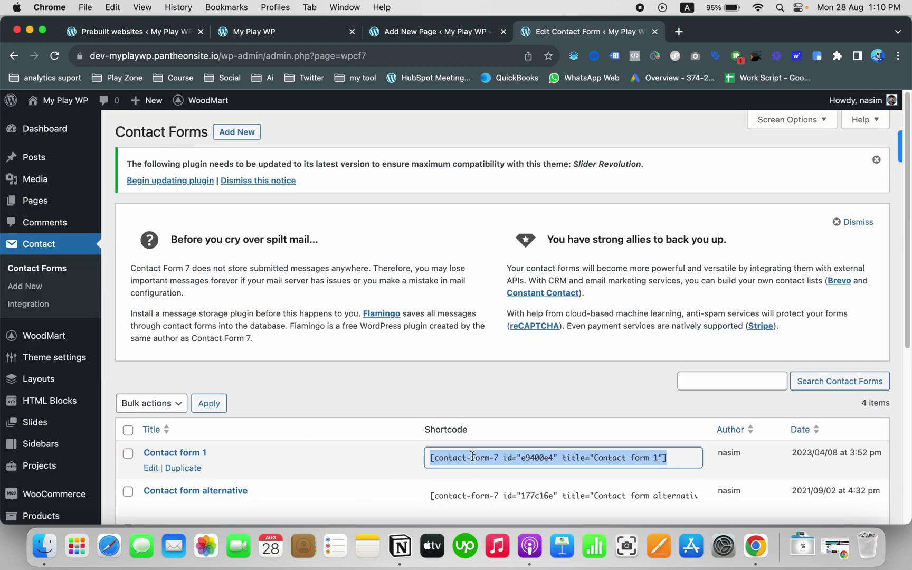
pyautogui.rightClick(472, 455)
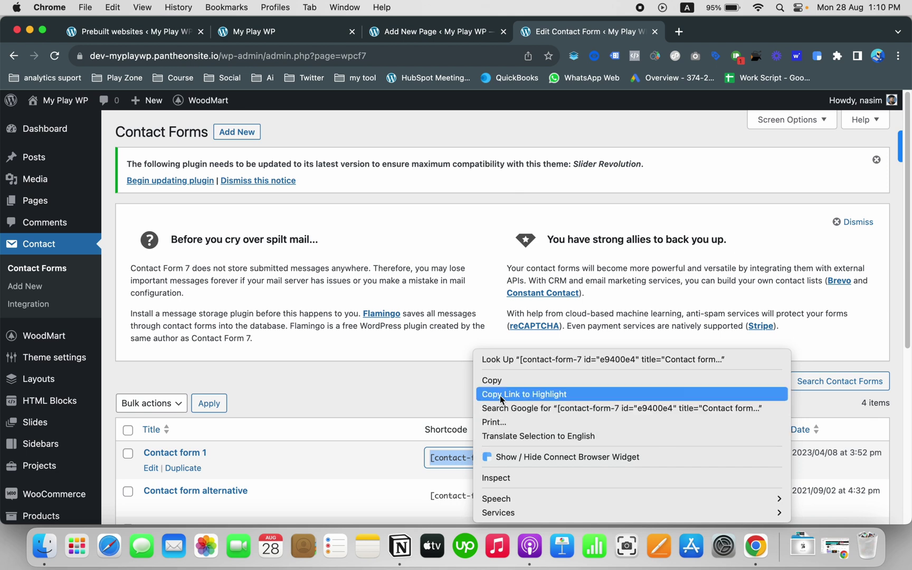
pyautogui.click(502, 381)
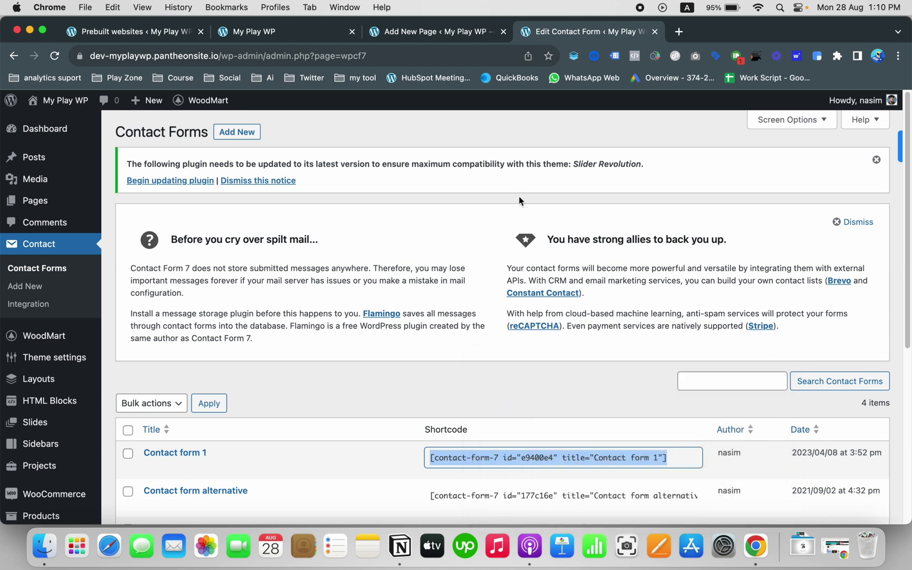
# Step: Paste the shortcode [contact-form-7 id="e9400e4" title="Contact form 1"] into the contact7 page body
pyautogui.click(400, 33)
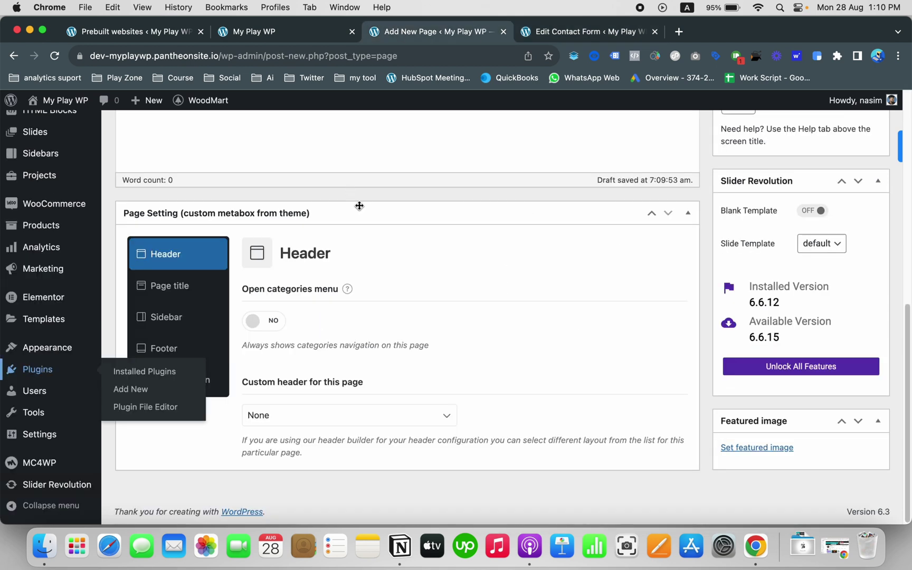
pyautogui.scroll(4, 359, 206)
pyautogui.rightClick(261, 263)
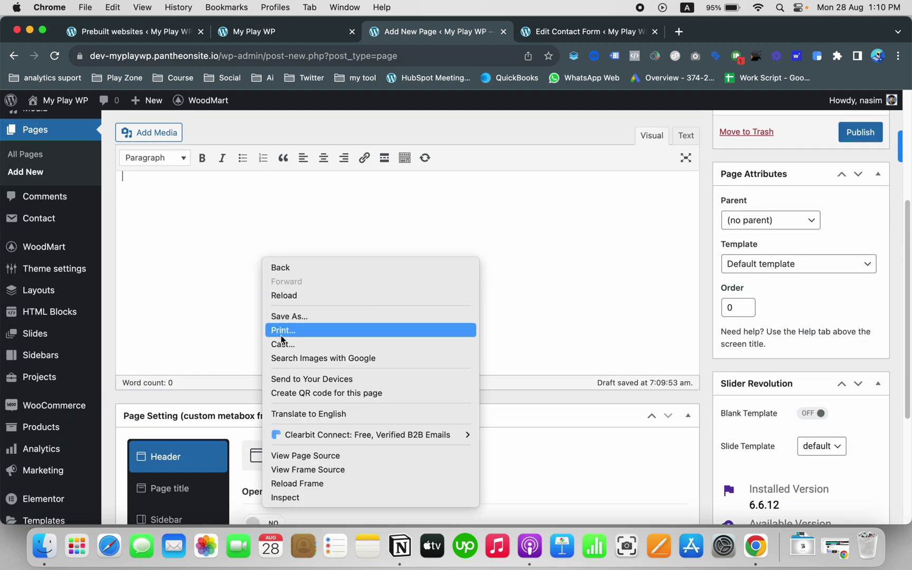
pyautogui.click(221, 195)
pyautogui.scroll(4, 222, 199)
pyautogui.rightClick(181, 386)
pyautogui.click(192, 407)
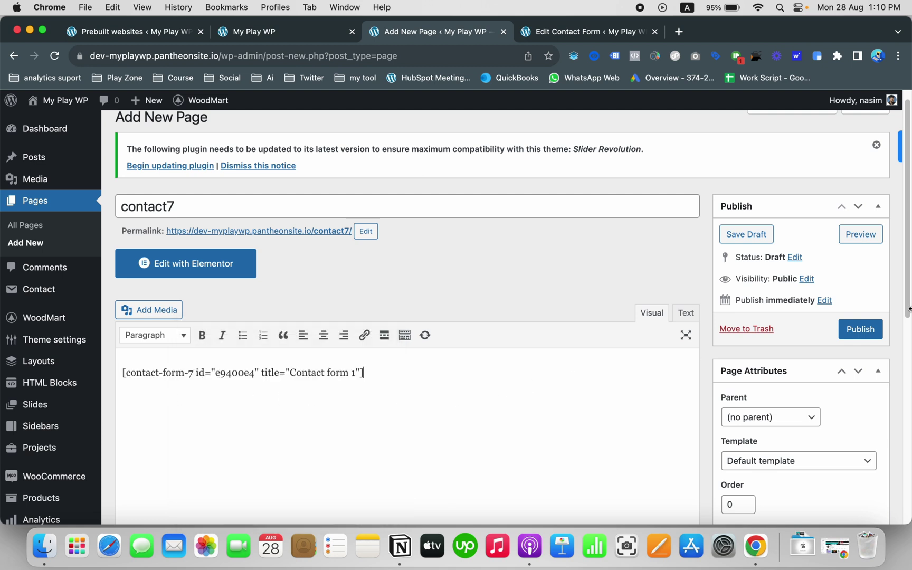
# Step: Publish the contact7 page and view it live in a new tab to check the form
pyautogui.click(875, 329)
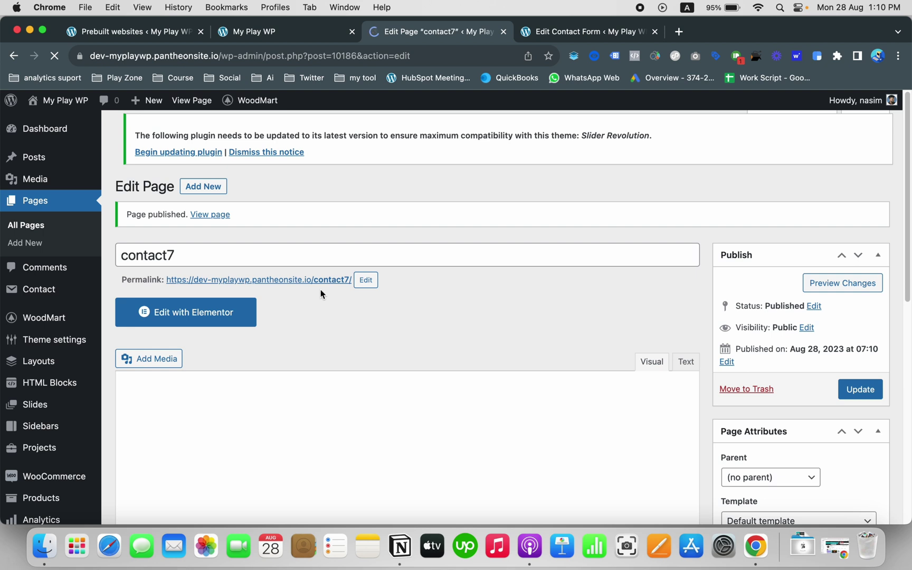
pyautogui.rightClick(320, 280)
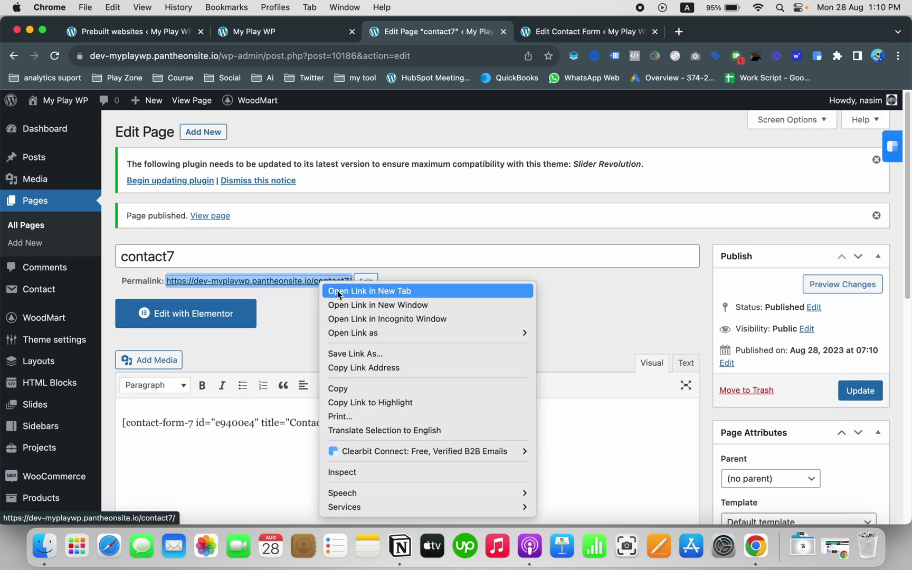
pyautogui.click(337, 291)
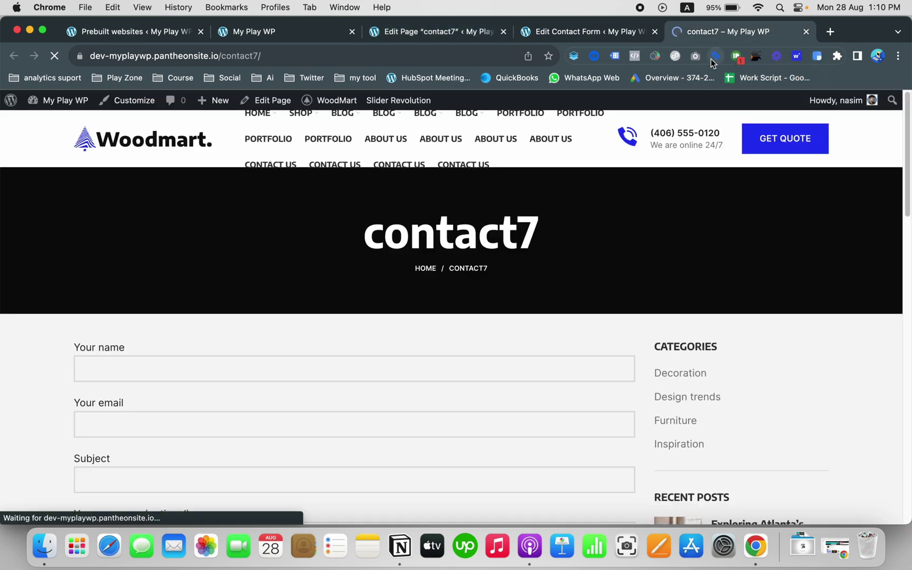
pyautogui.scroll(-1, 582, 251)
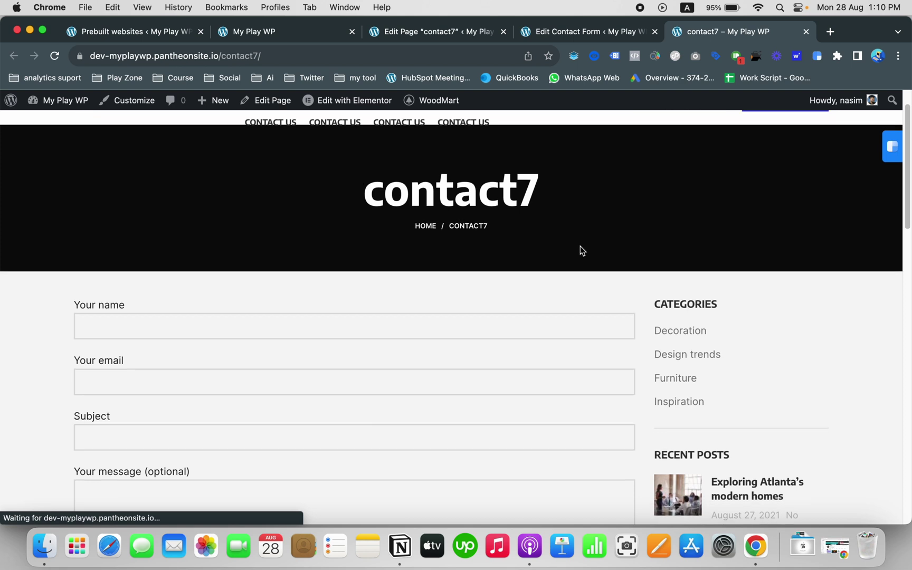
pyautogui.scroll(-4, 410, 334)
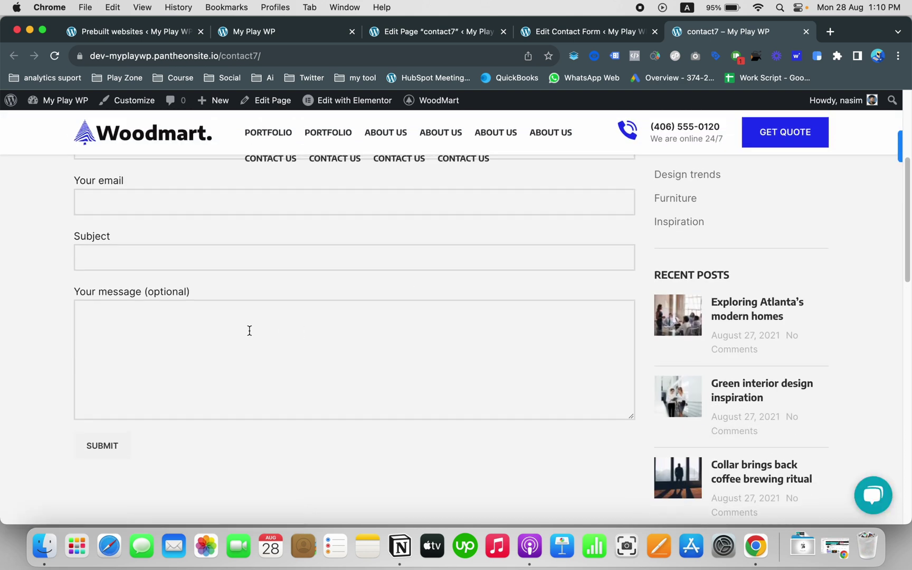
pyautogui.scroll(1, 249, 330)
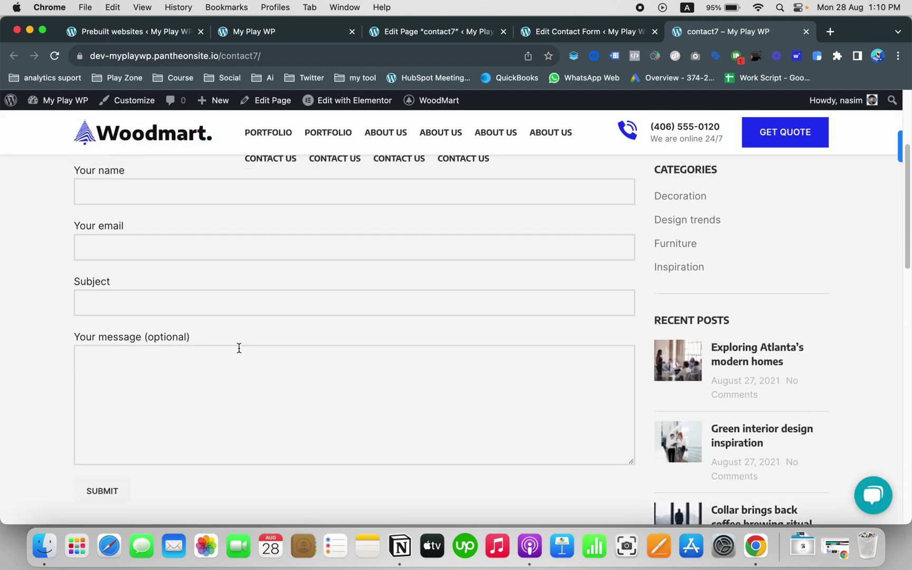
pyautogui.scroll(5, 297, 317)
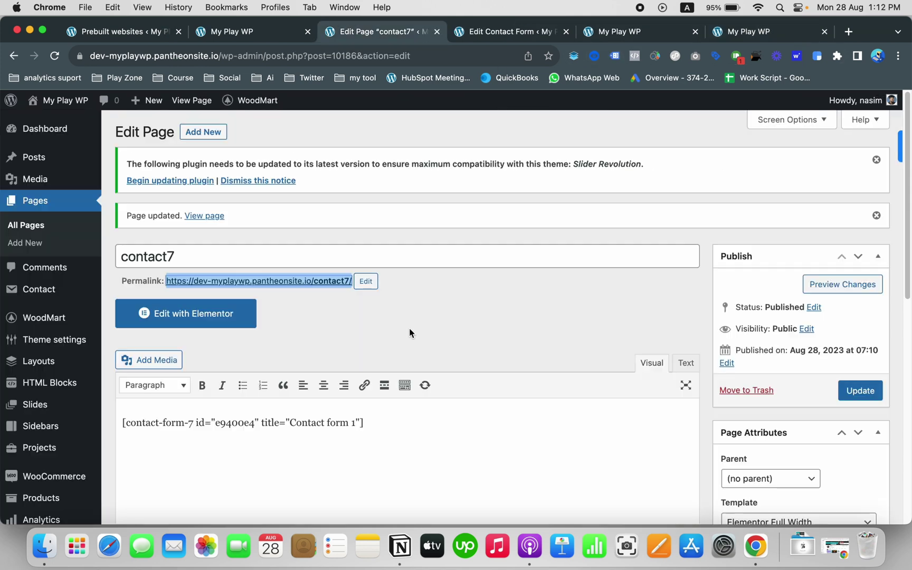
# Step: Switch the contact7 page template to Default template
pyautogui.scroll(-3, 413, 326)
pyautogui.scroll(-10, 417, 321)
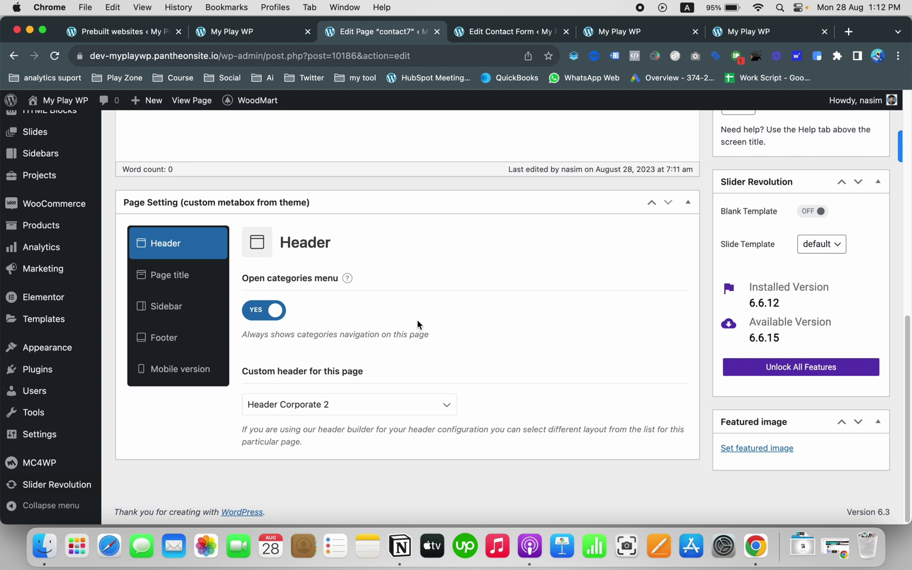
pyautogui.scroll(8, 417, 321)
pyautogui.click(752, 243)
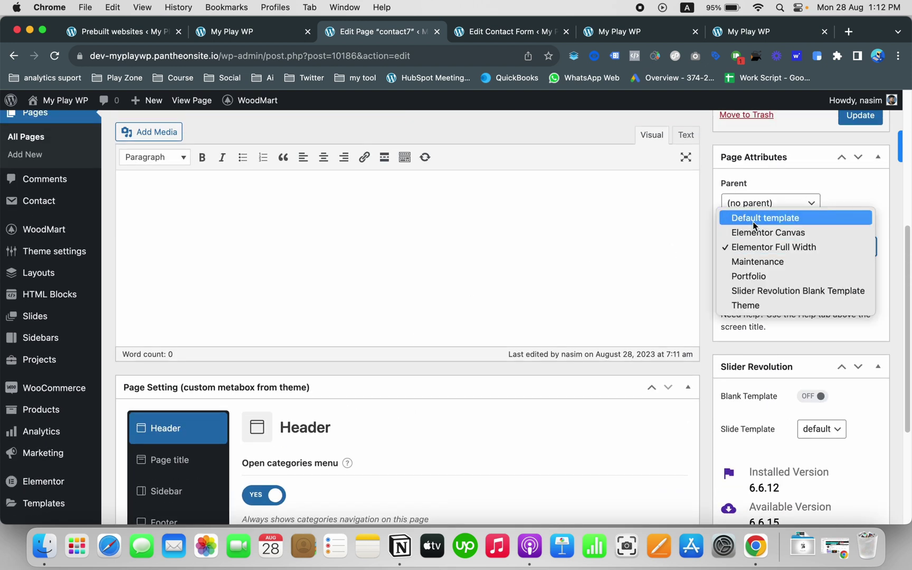
pyautogui.click(753, 219)
pyautogui.scroll(-5, 665, 278)
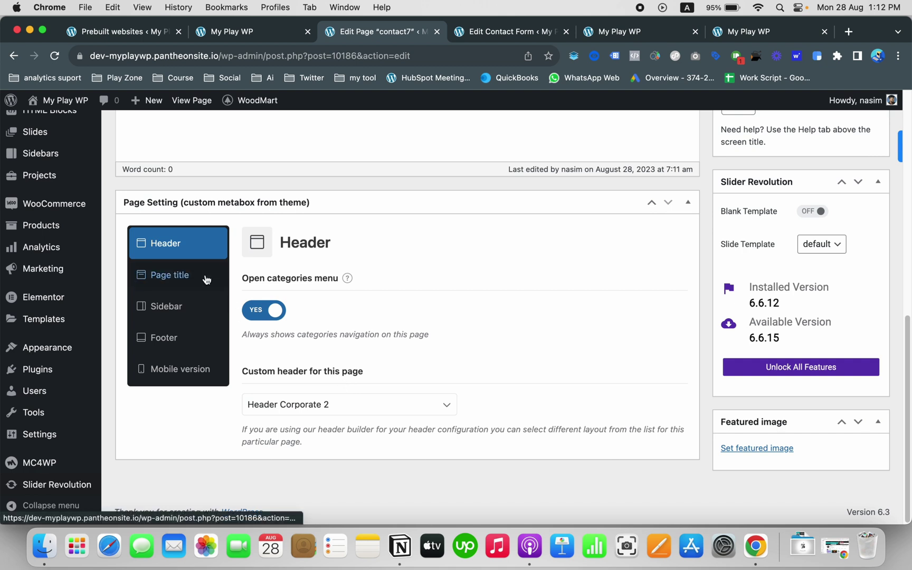
# Step: Review the Page title, Sidebar, Footer and Mobile version page settings
pyautogui.click(207, 280)
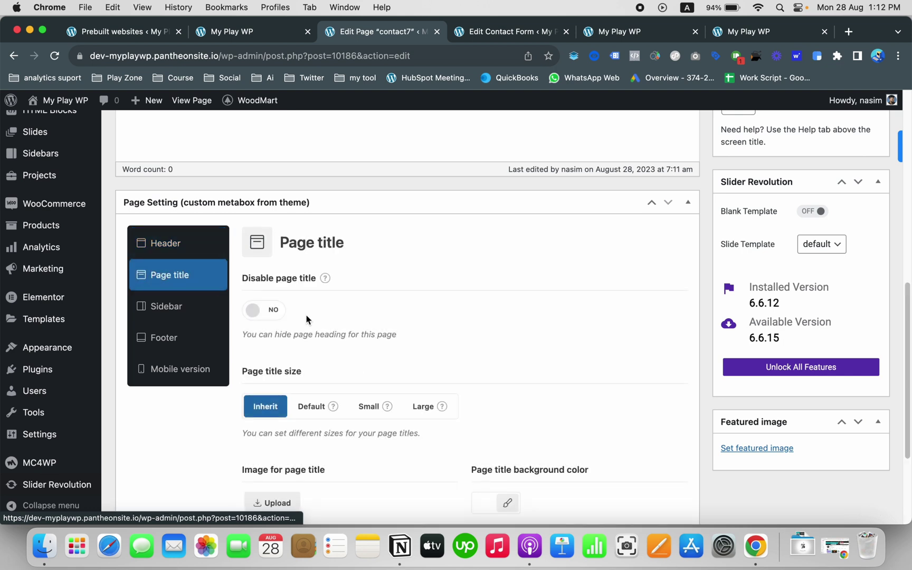
pyautogui.scroll(-1, 333, 325)
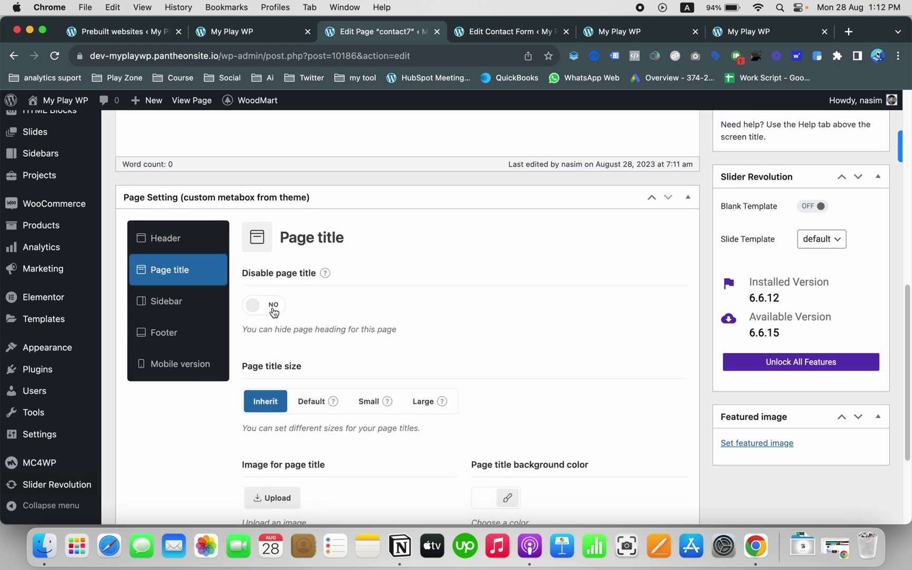
pyautogui.scroll(-2, 274, 312)
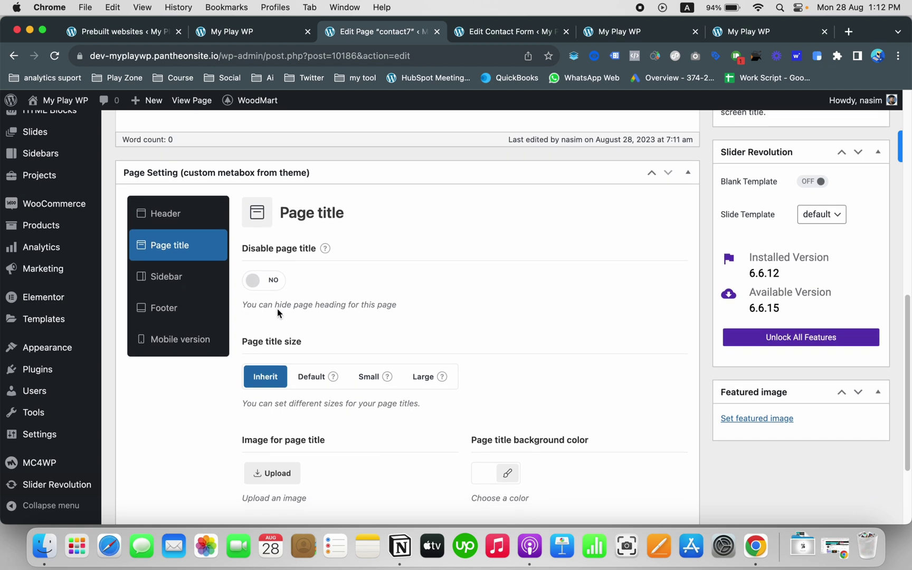
pyautogui.click(185, 289)
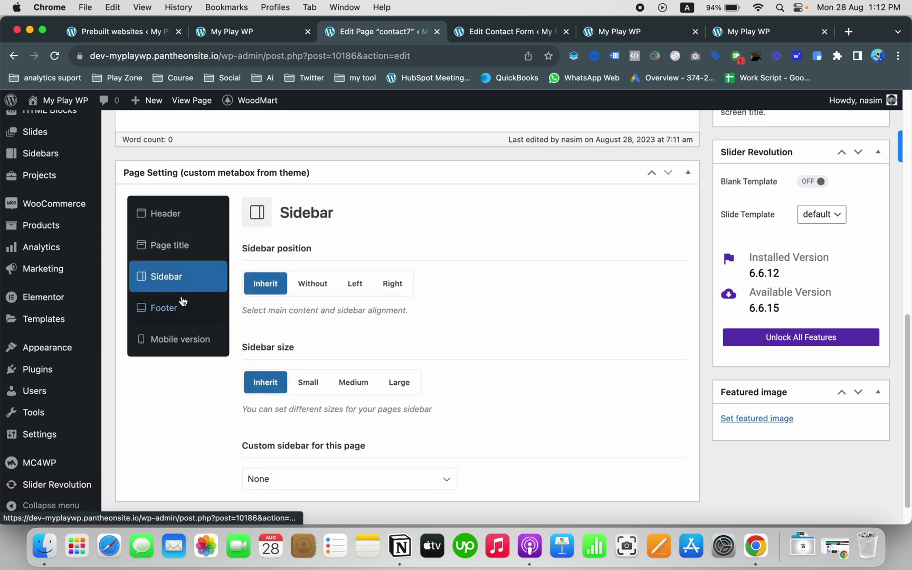
pyautogui.click(181, 311)
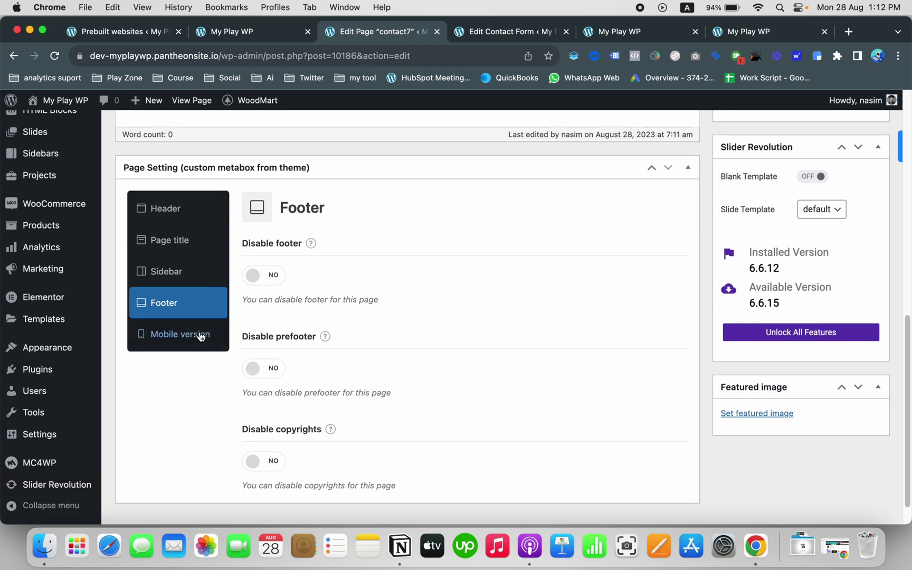
pyautogui.click(201, 339)
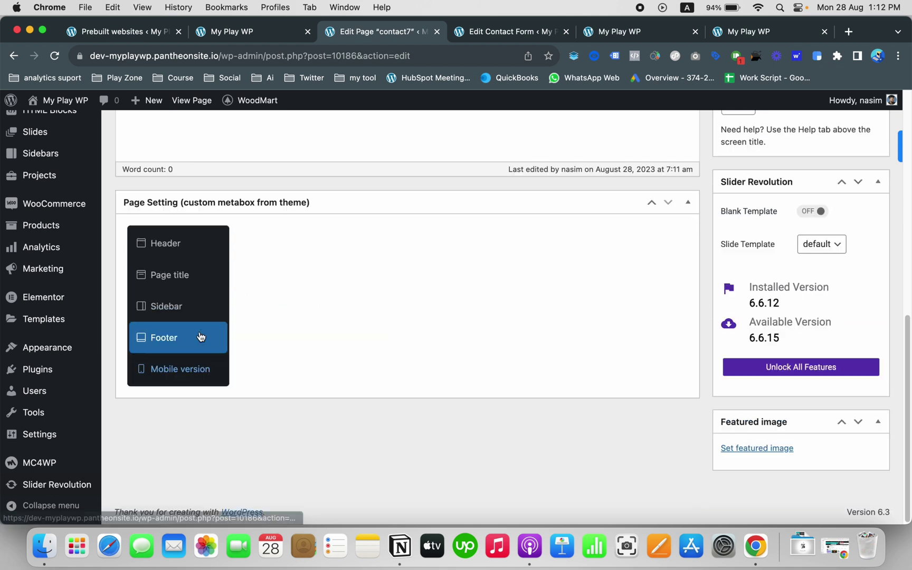
pyautogui.click(180, 246)
# Step: Set the custom header to Header School and update the page
pyautogui.click(320, 406)
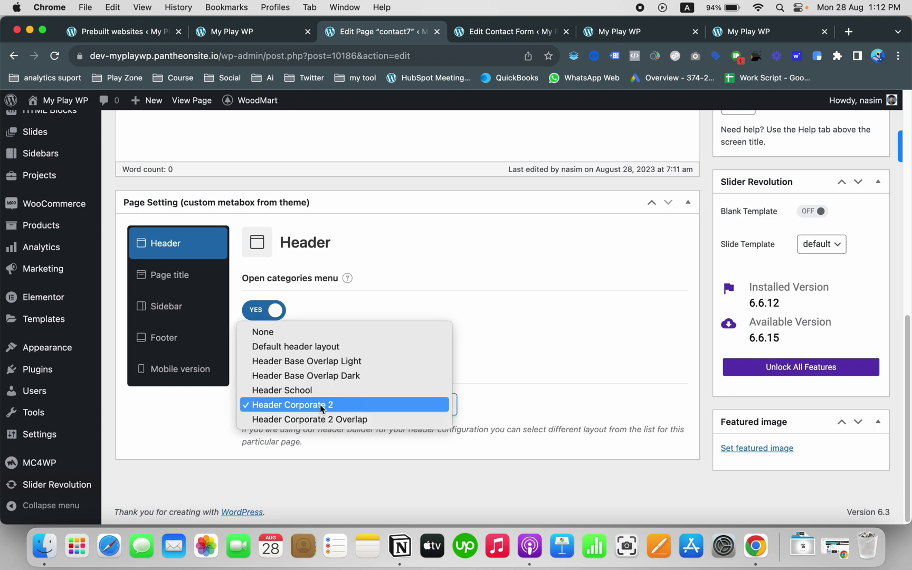
pyautogui.click(314, 391)
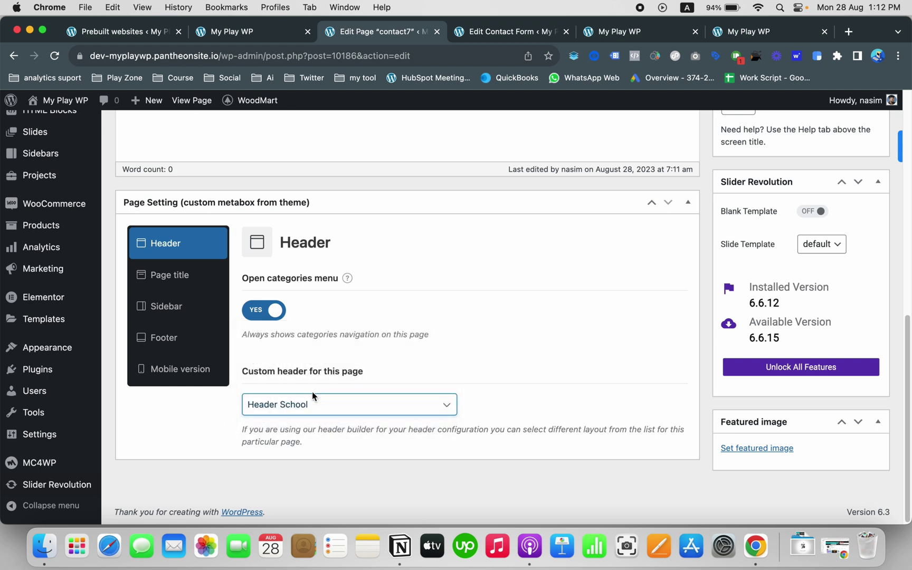
pyautogui.scroll(5, 879, 248)
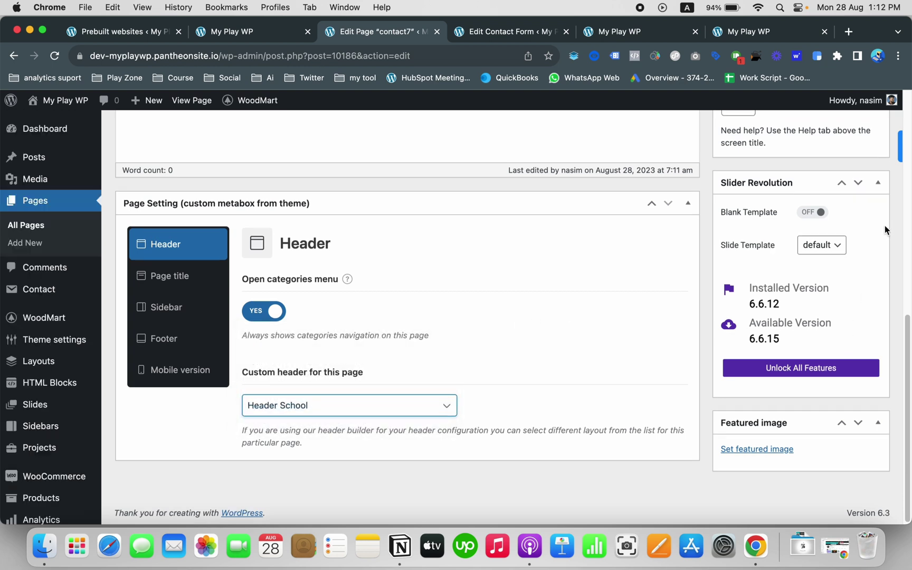
pyautogui.click(861, 214)
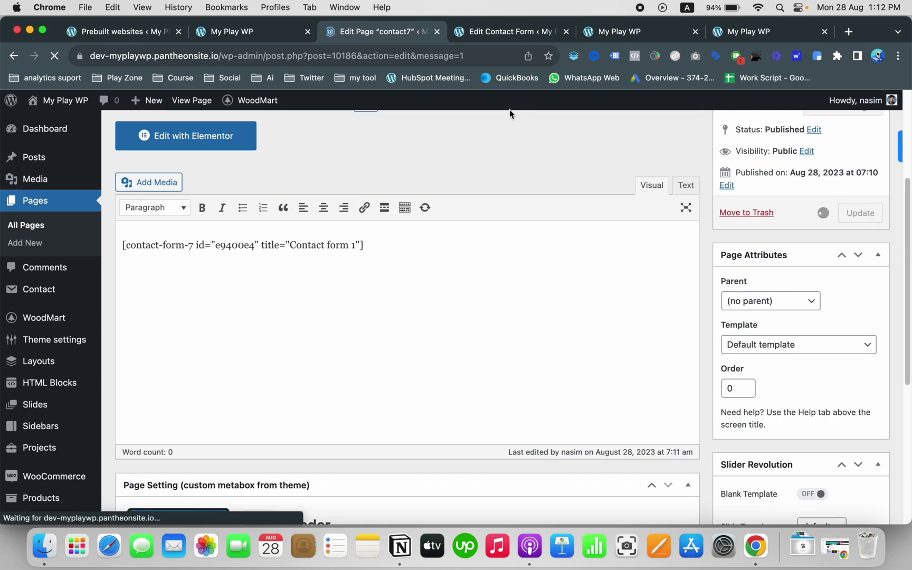
# Step: View the updated contact7 page live with its School header, then go to the home page
pyautogui.scroll(2, 268, 241)
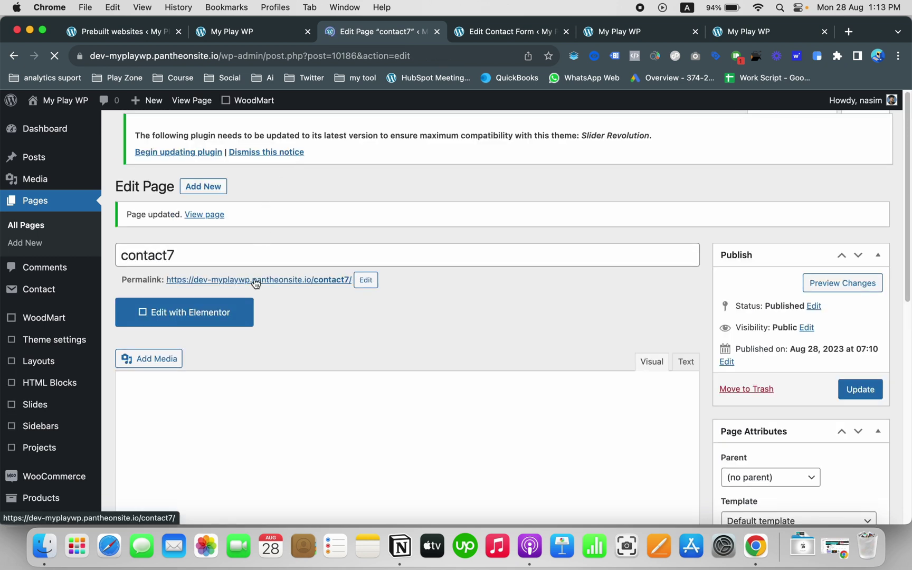
pyautogui.rightClick(257, 280)
pyautogui.click(298, 286)
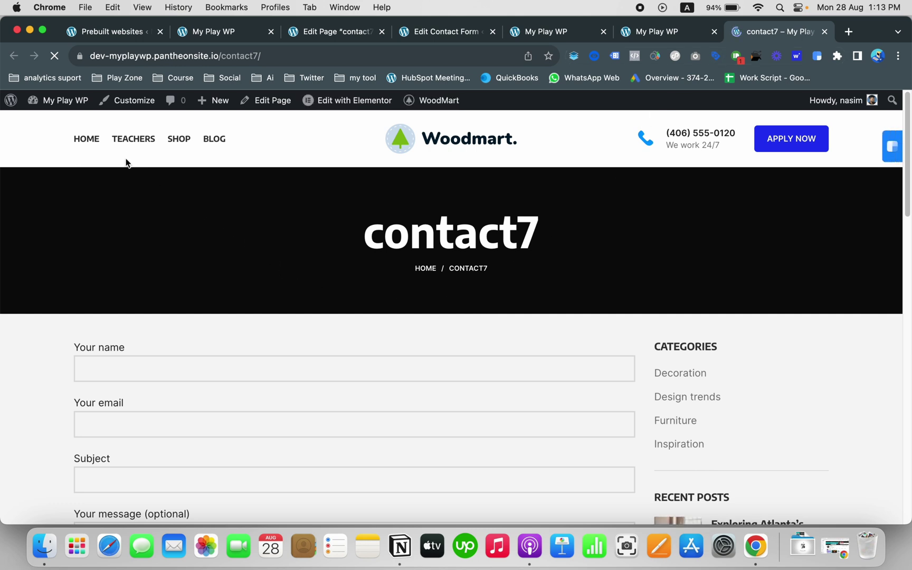
pyautogui.click(480, 138)
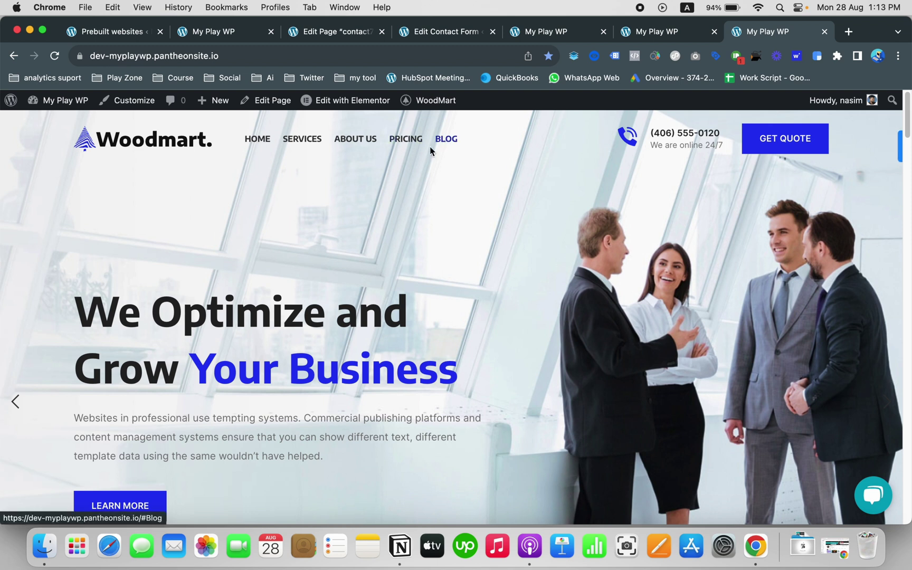
pyautogui.click(630, 41)
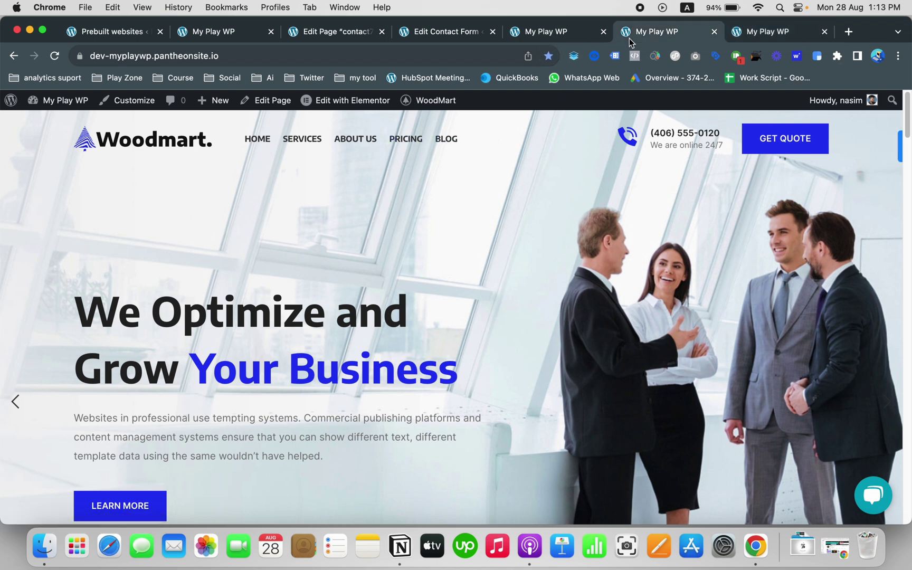
# Step: Return to the admin tab and go to Appearance > Menus
pyautogui.click(515, 41)
pyautogui.click(448, 36)
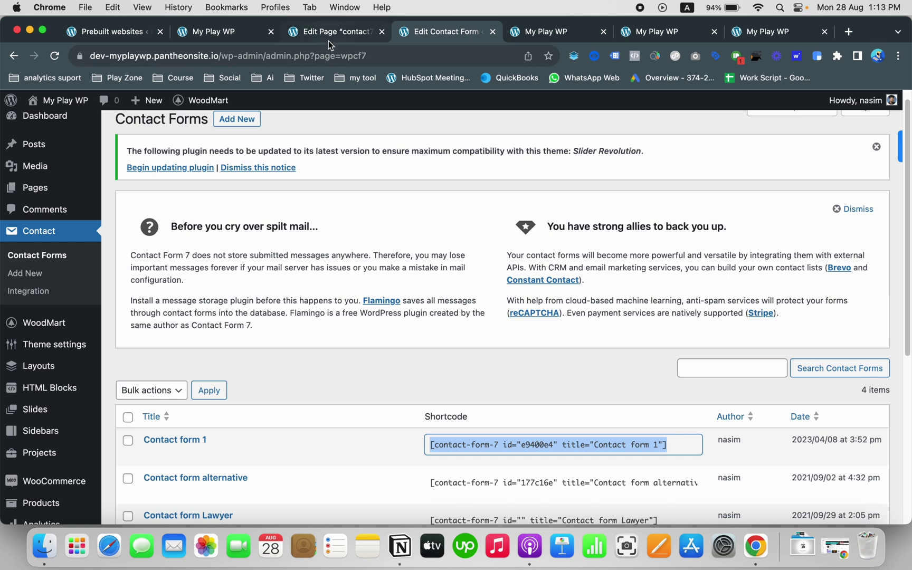
pyautogui.scroll(-2, 37, 412)
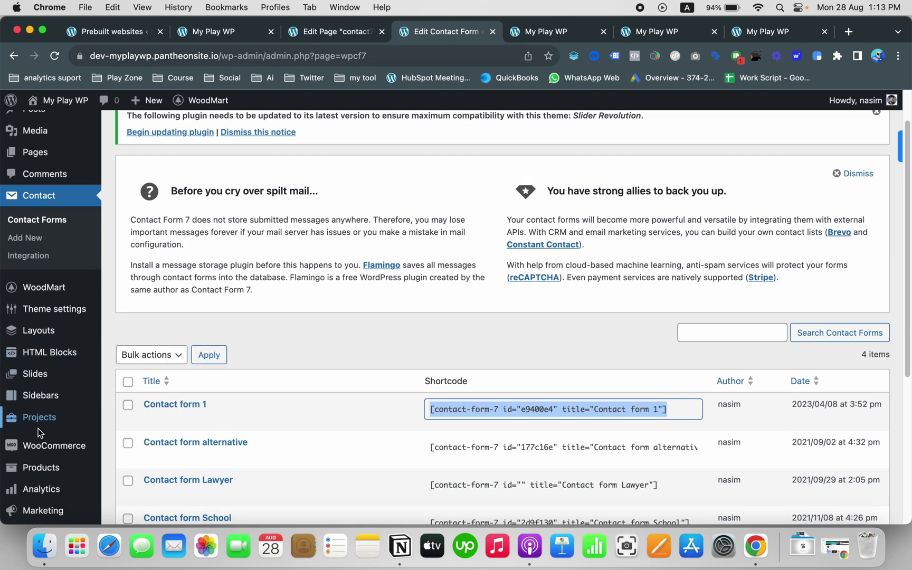
pyautogui.scroll(-6, 35, 462)
pyautogui.moveTo(52, 440)
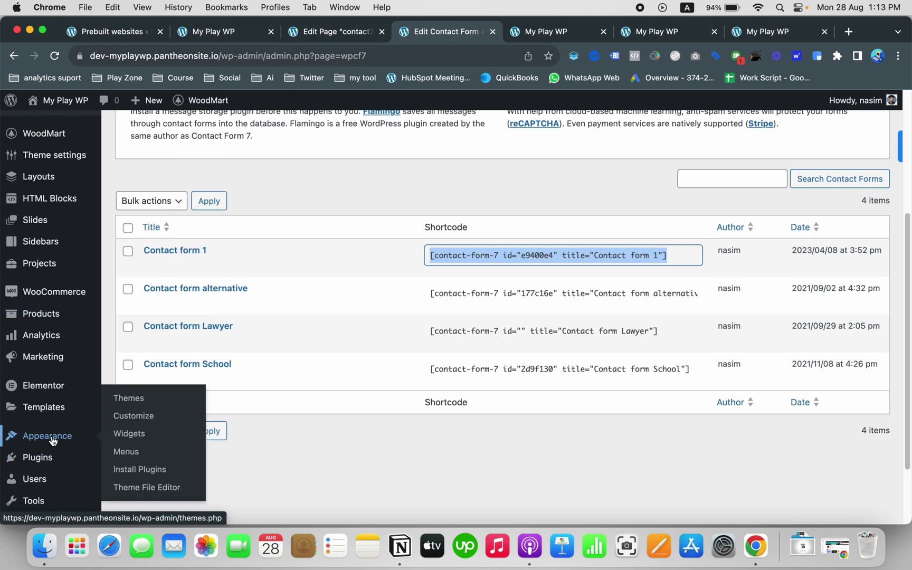
pyautogui.click(125, 453)
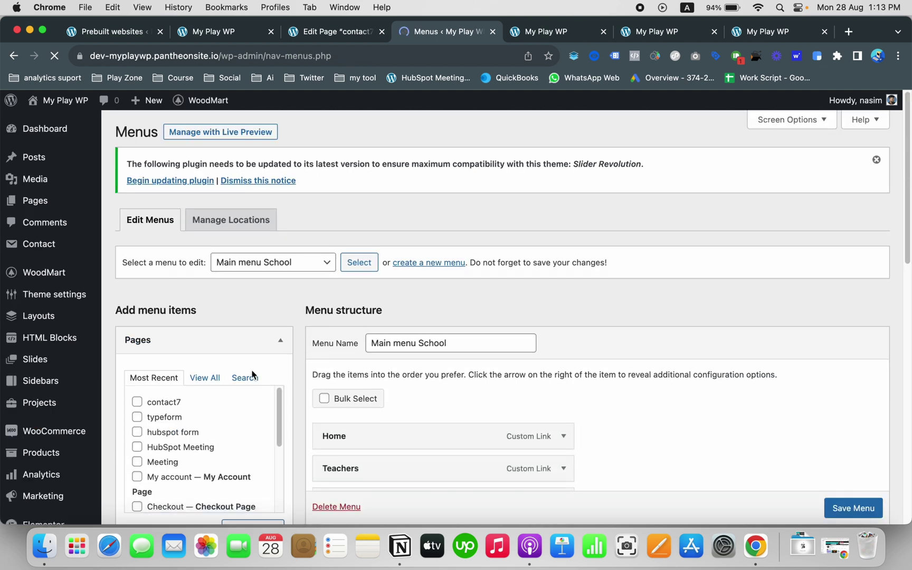
# Step: Add the contact7 page to Main menu School and save the menu
pyautogui.scroll(-2, 347, 277)
pyautogui.scroll(-5, 348, 277)
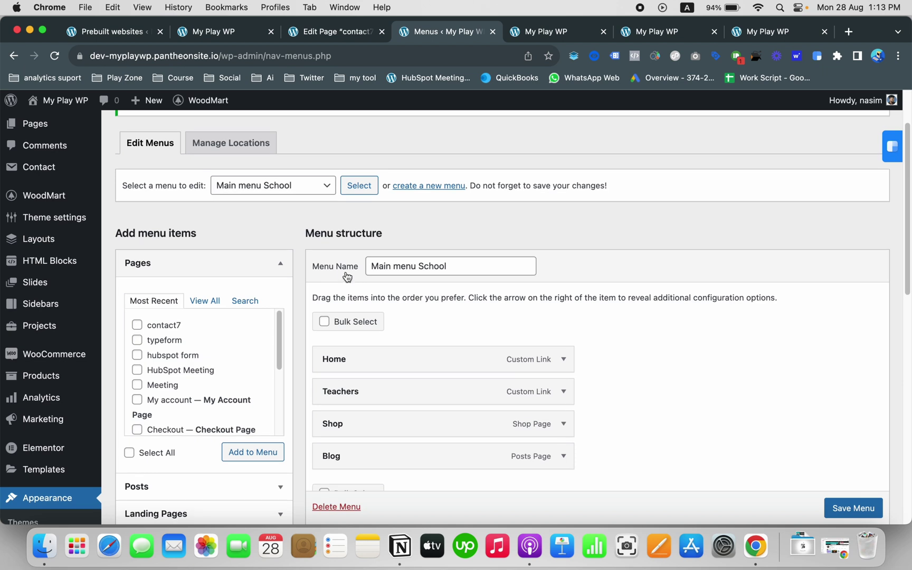
pyautogui.scroll(1, 339, 280)
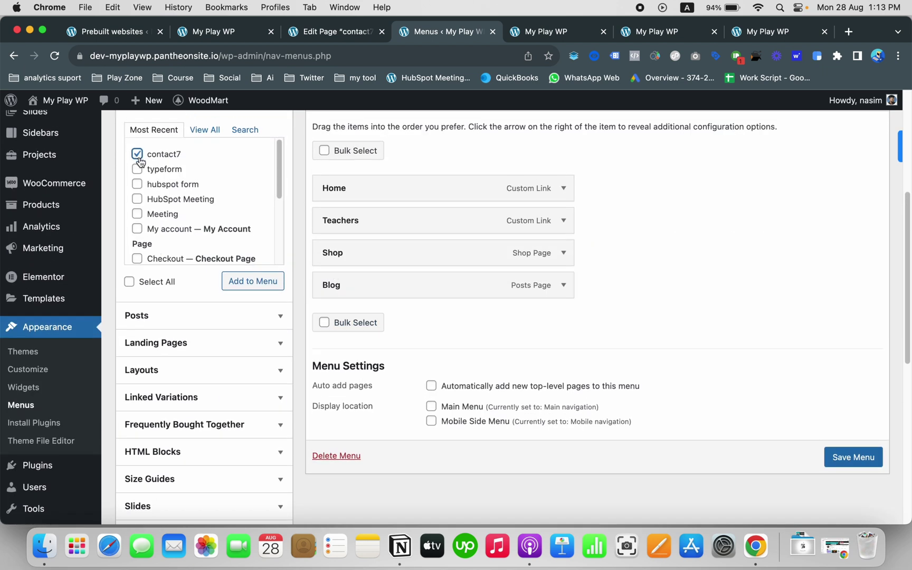
pyautogui.scroll(1, 249, 285)
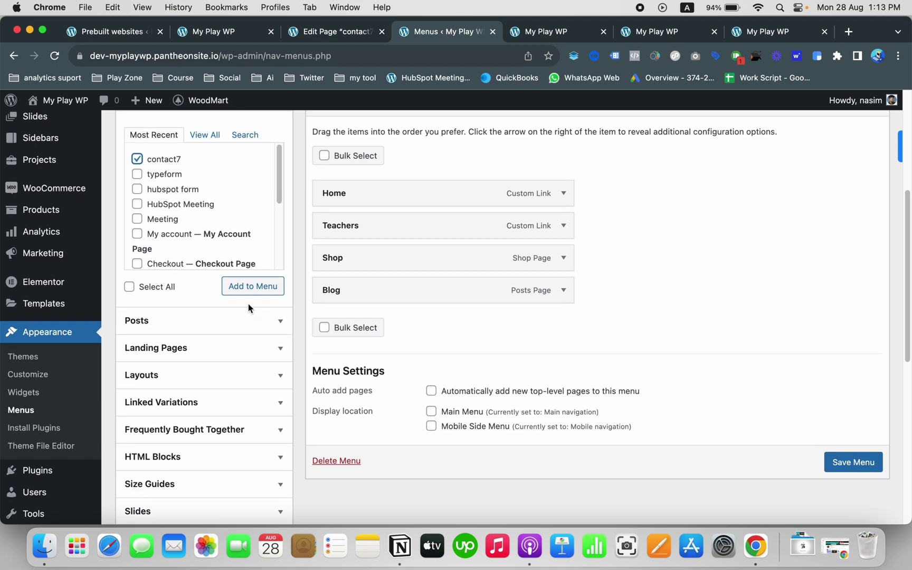
pyautogui.click(253, 288)
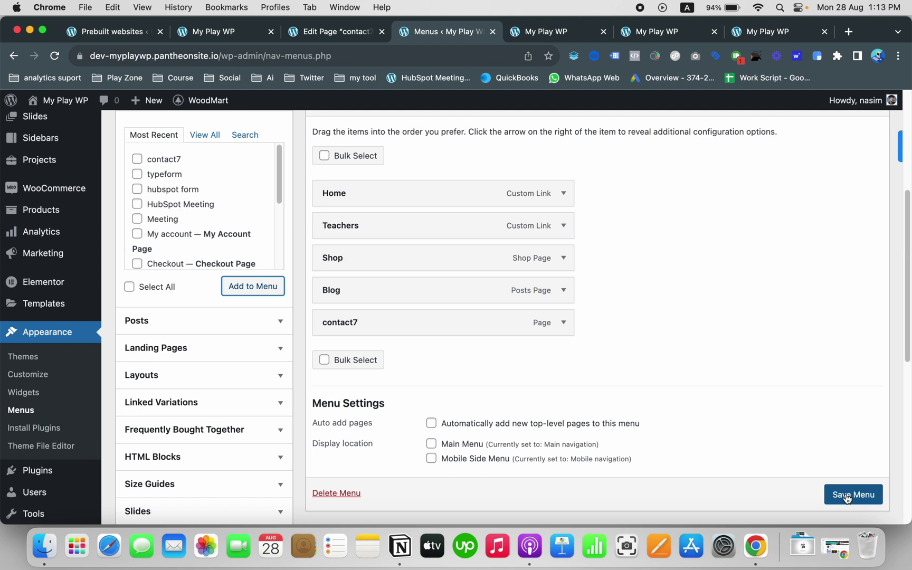
pyautogui.scroll(-1, 847, 497)
pyautogui.click(850, 470)
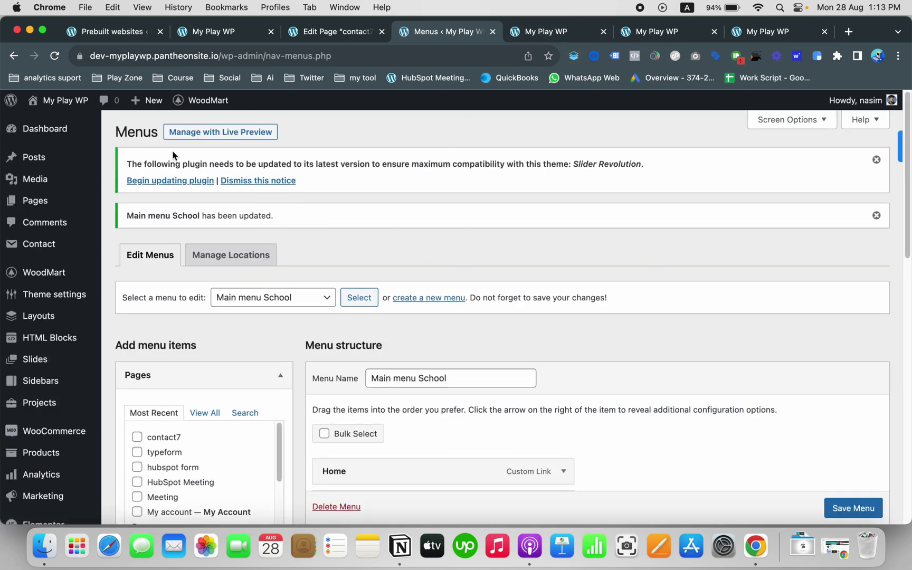
# Step: Reload the live WoodMart homepage; its menu still shows Home, Services, About Us, Pricing and Blog
pyautogui.scroll(-1, 346, 222)
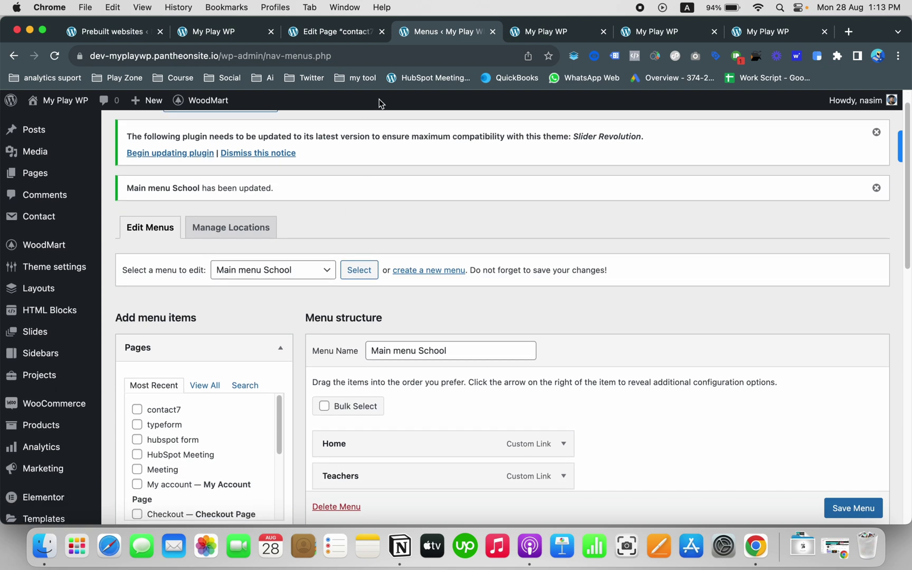
pyautogui.click(659, 35)
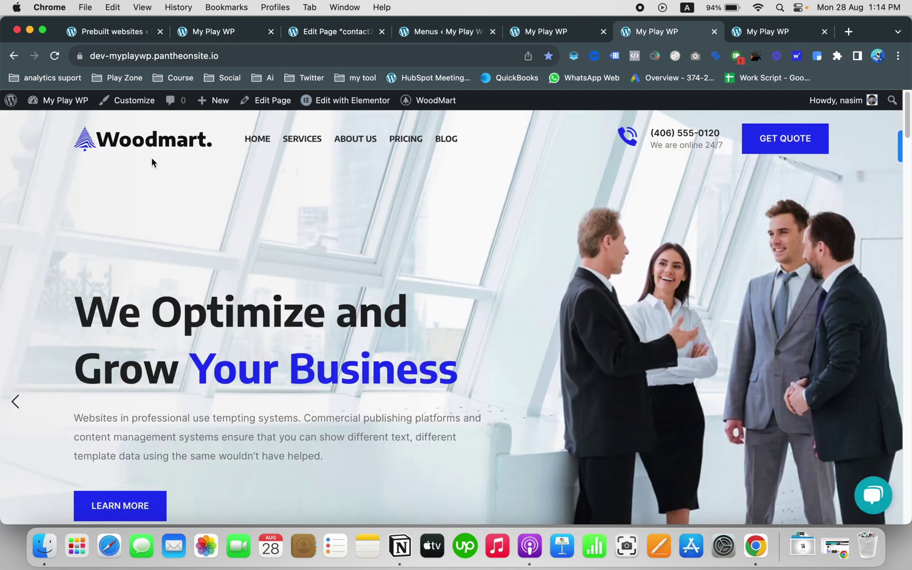
pyautogui.click(169, 143)
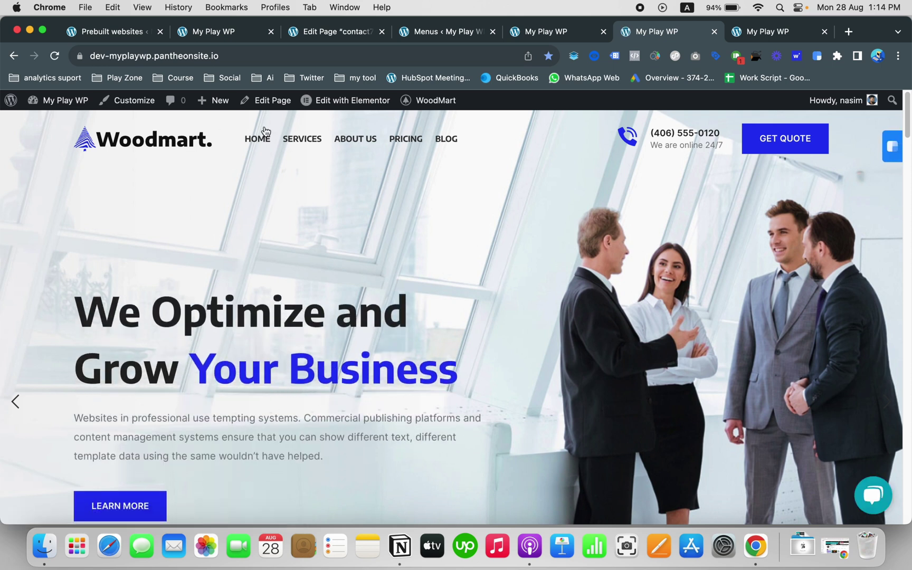
pyautogui.click(524, 31)
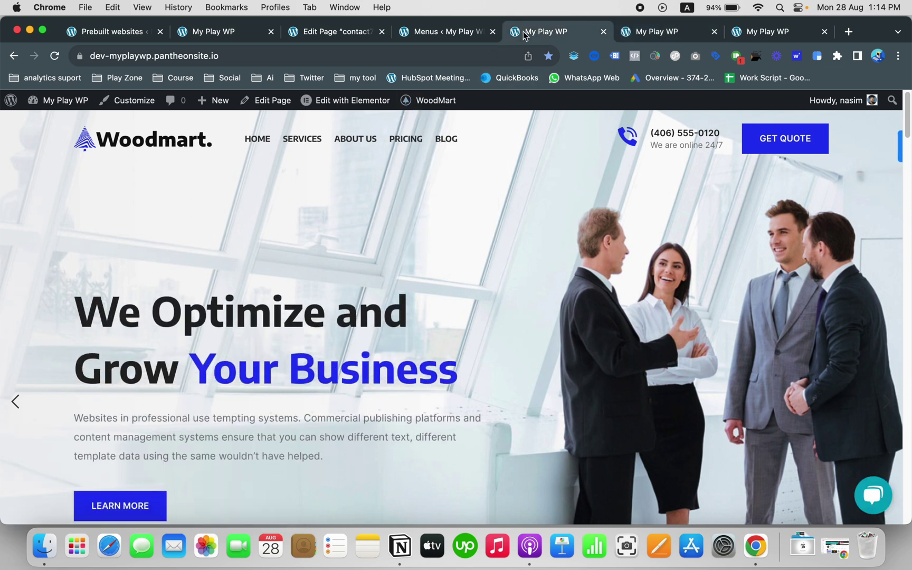
# Step: Load Main menu Corporate-2 in the menu editor, confirming the leave-page prompt
pyautogui.click(463, 33)
pyautogui.click(294, 268)
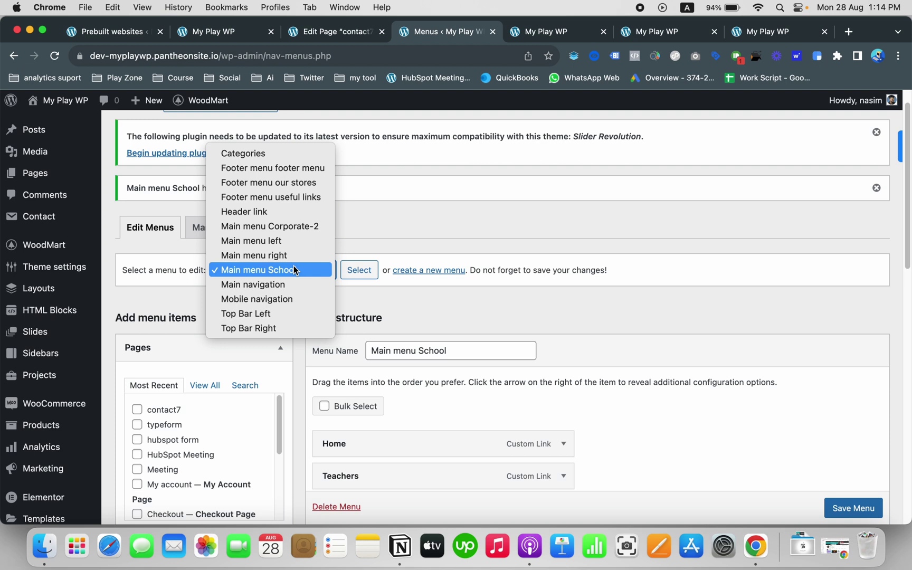
pyautogui.click(306, 228)
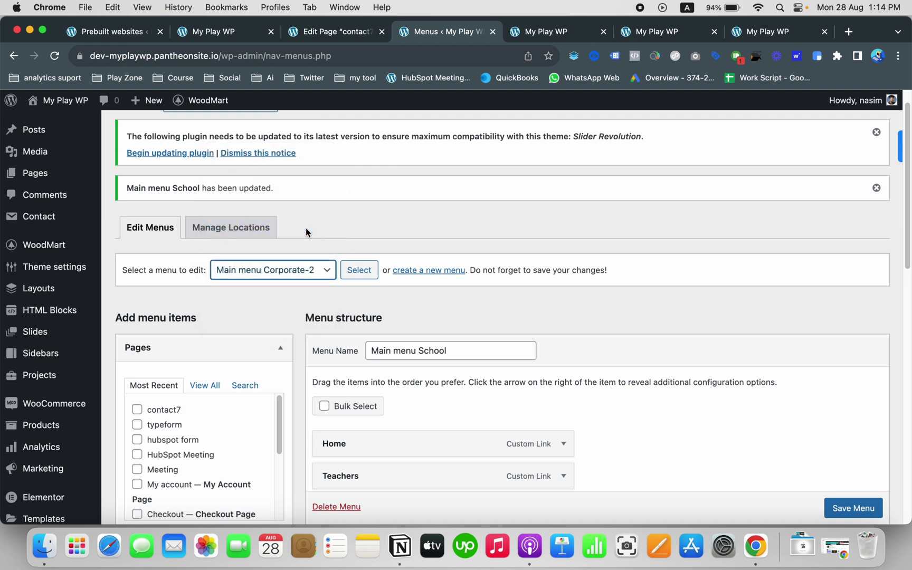
pyautogui.scroll(-1, 329, 244)
pyautogui.click(349, 268)
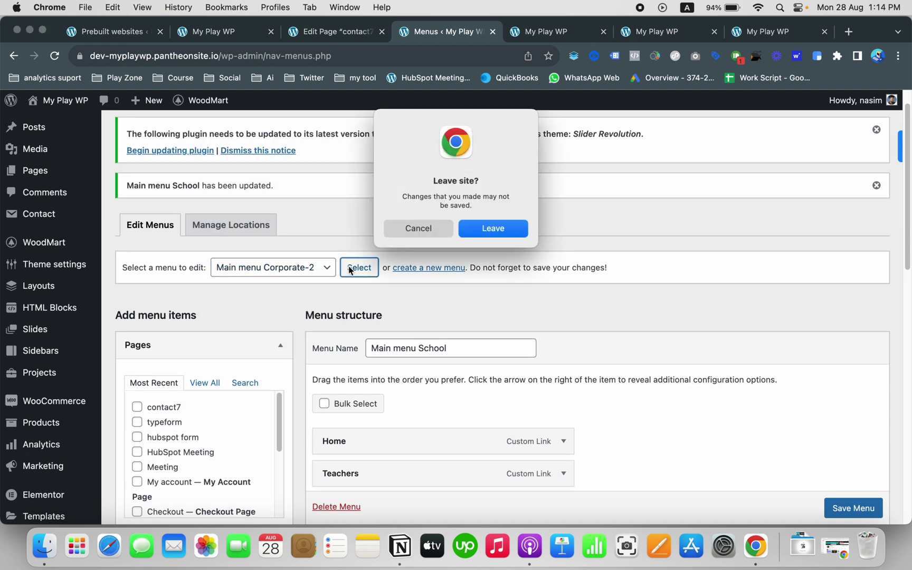
pyautogui.click(470, 230)
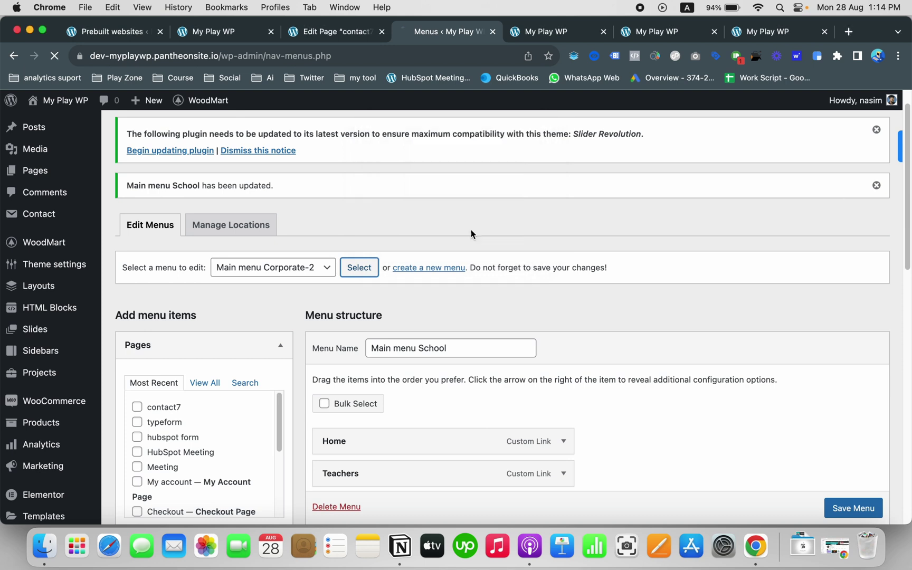
# Step: Add the contact7 page to Main menu Corporate-2 and save the menu
pyautogui.scroll(-2, 332, 280)
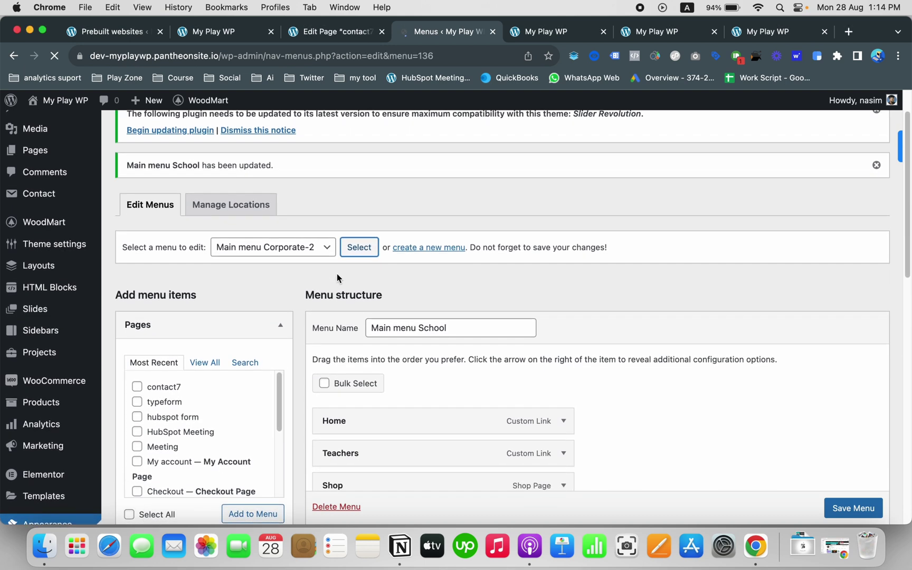
pyautogui.scroll(-3, 330, 271)
pyautogui.scroll(-5, 331, 271)
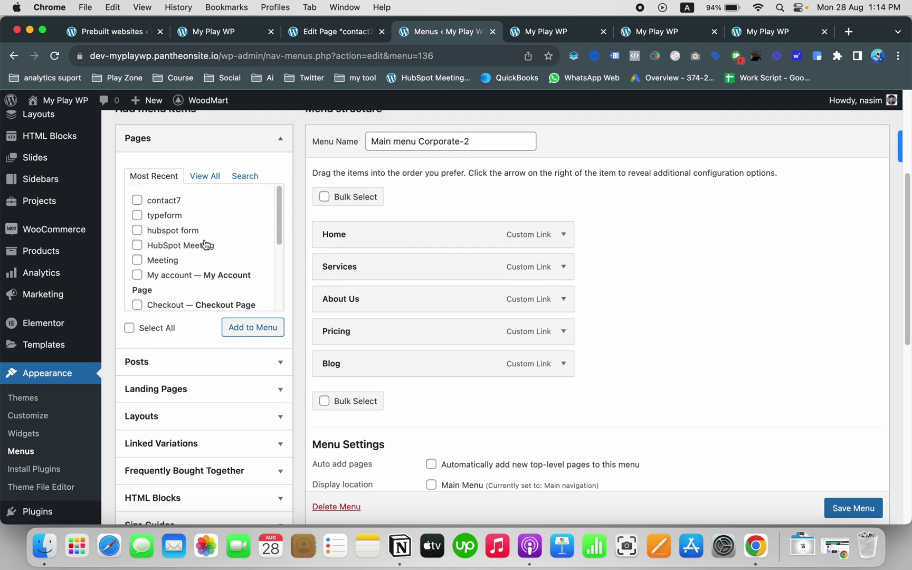
pyautogui.click(270, 332)
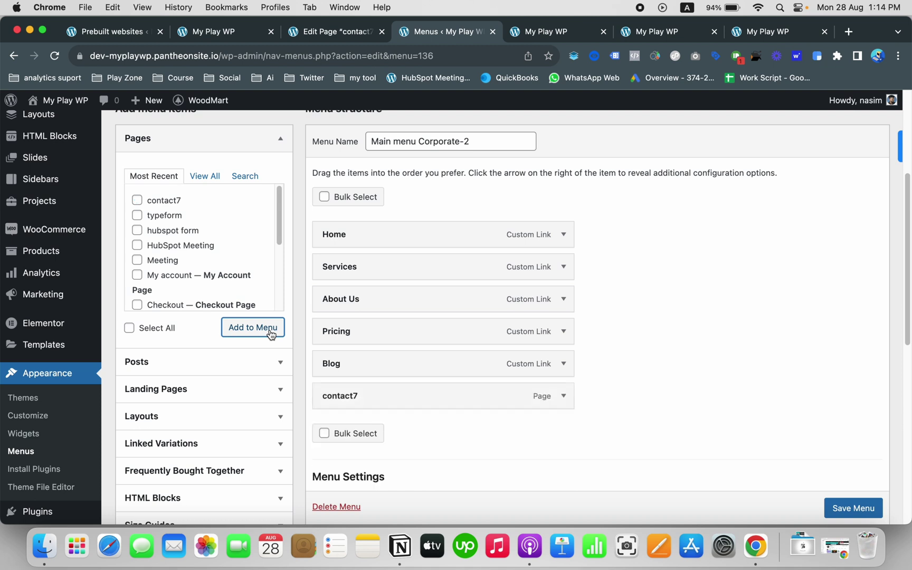
pyautogui.scroll(-1, 845, 496)
pyautogui.click(841, 507)
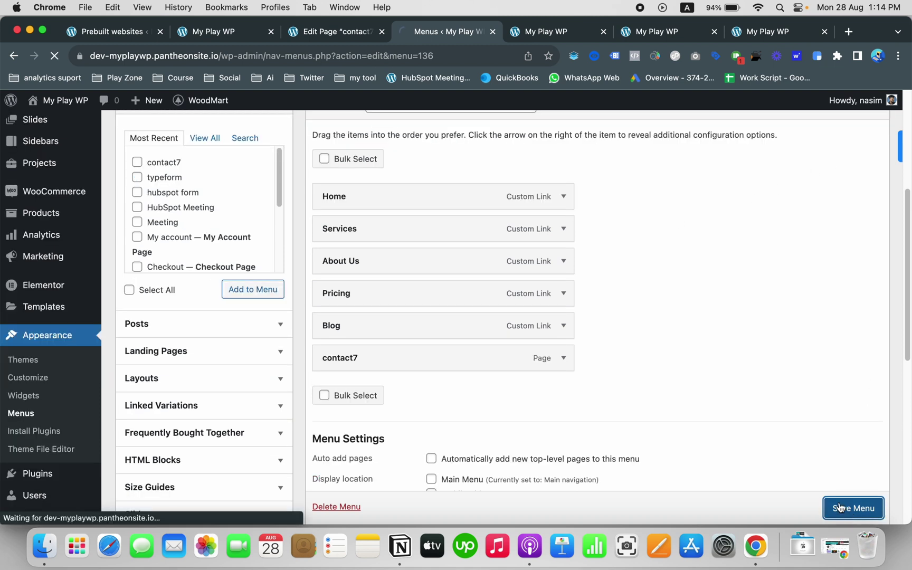
pyautogui.scroll(3, 837, 452)
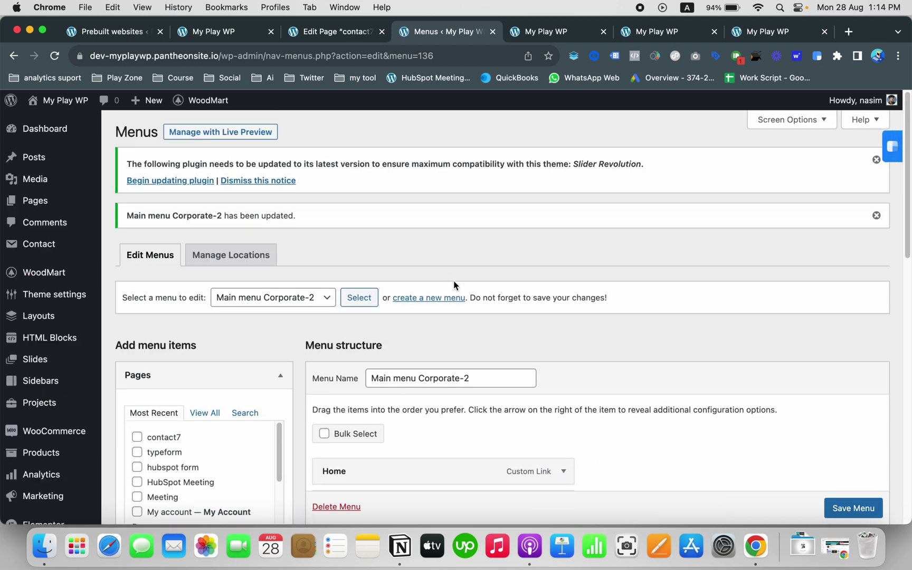
# Step: Reload the site homepage and open the new CONTACT7 link from the header menu
pyautogui.click(773, 33)
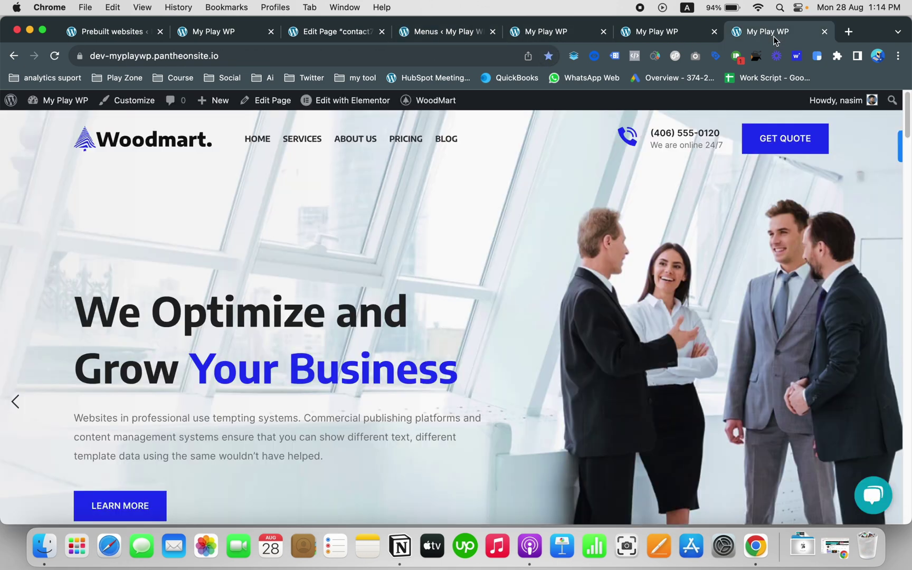
pyautogui.click(55, 56)
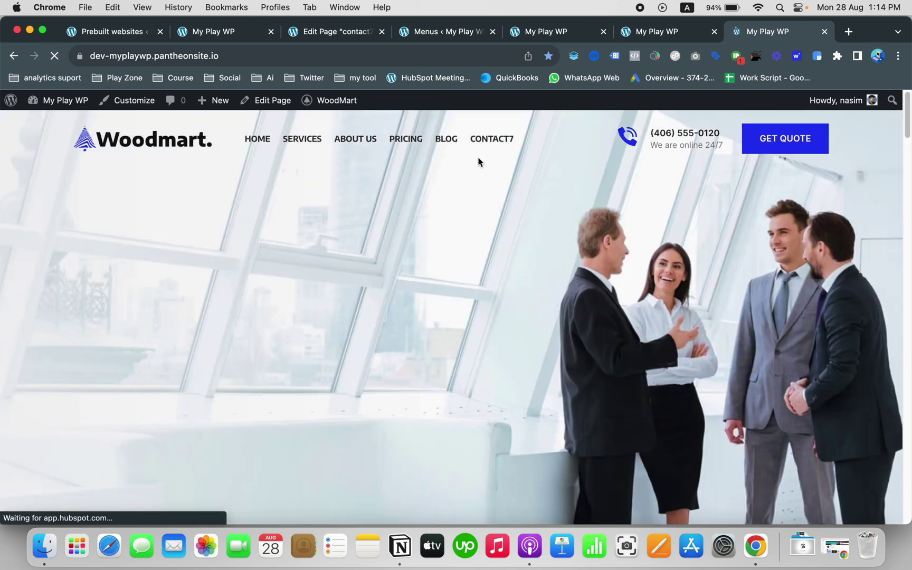
pyautogui.click(486, 141)
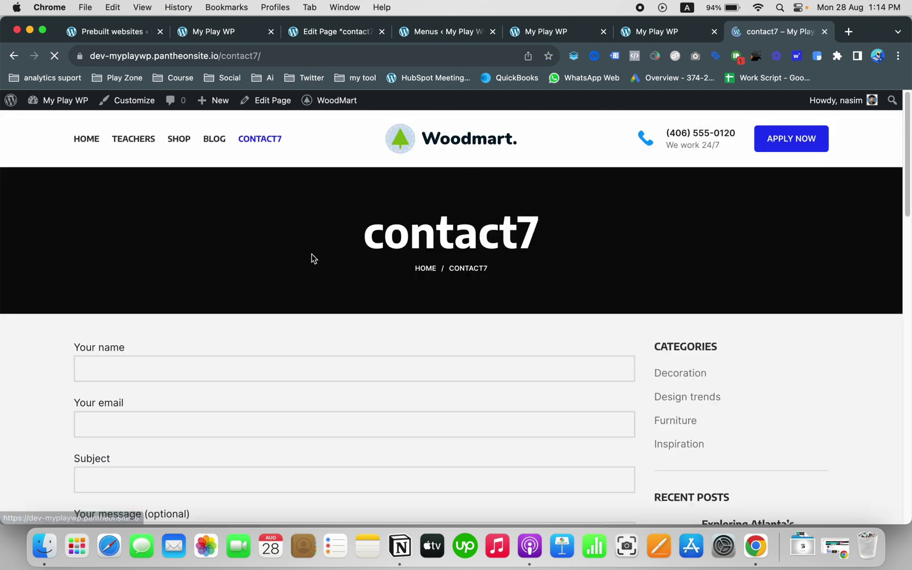
pyautogui.scroll(-3, 306, 258)
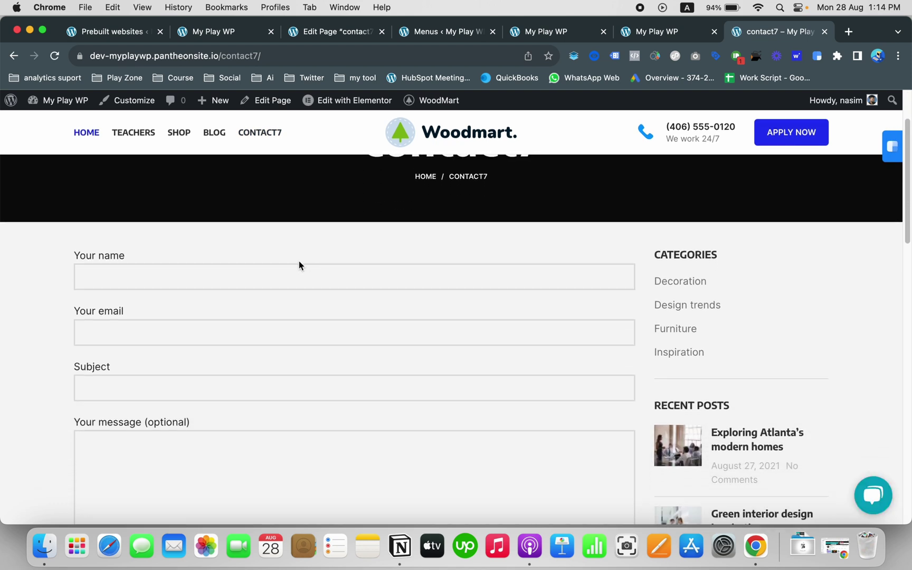
pyautogui.scroll(-1, 297, 262)
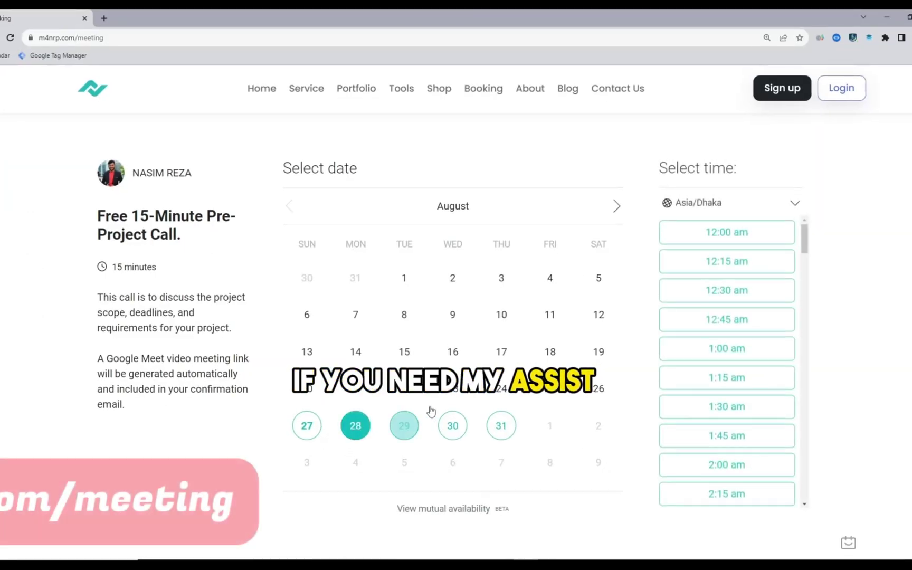
# Step: Keep the Asia/Dhaka time zone and pick the 1:15 am slot on August 28
pyautogui.click(686, 203)
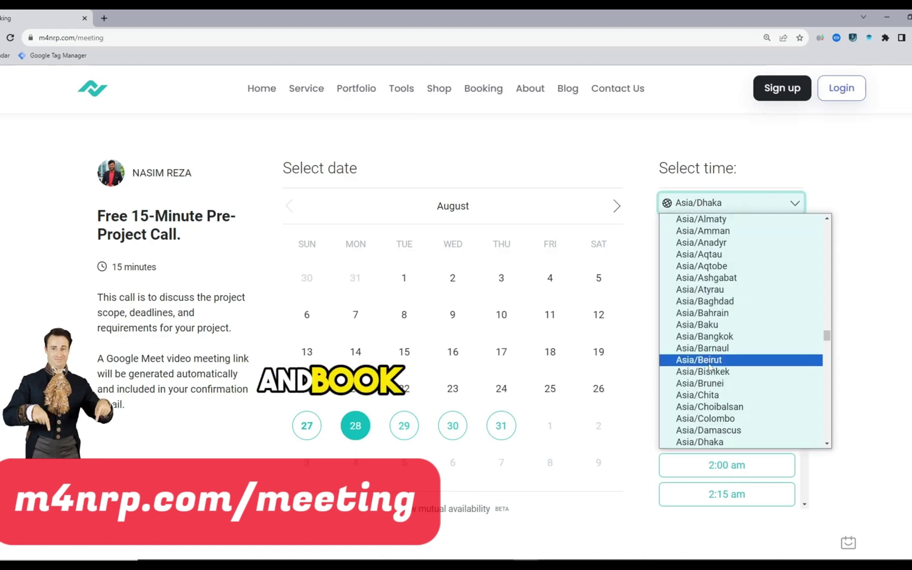
pyautogui.click(849, 233)
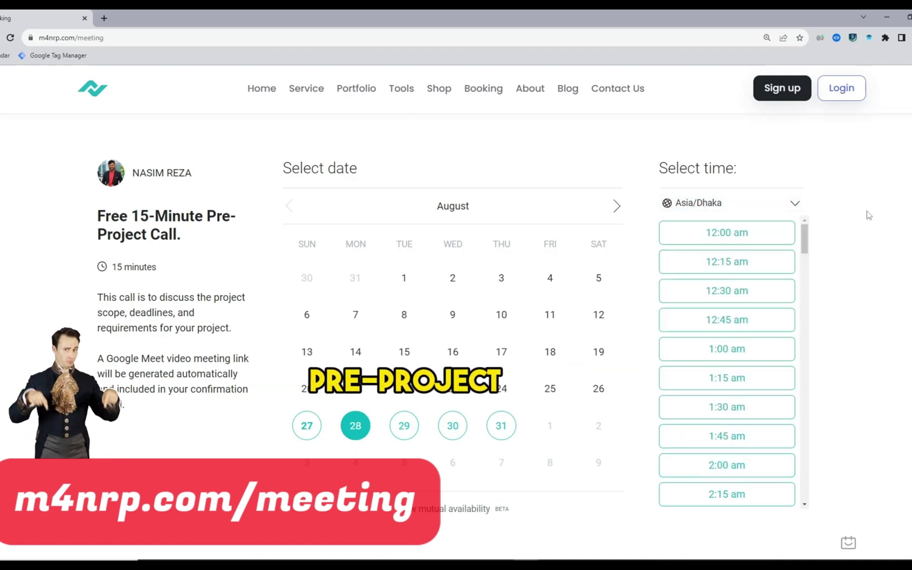
pyautogui.click(719, 377)
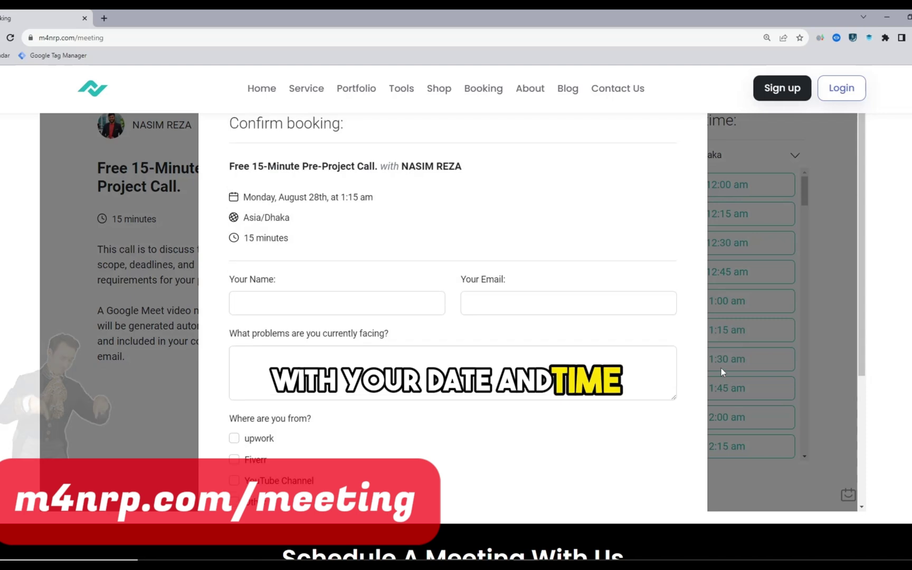
# Step: Enter 'your name' and 'your email' as the booking name and email
pyautogui.click(303, 303)
pyautogui.write('your name')
pyautogui.press('Tab')
pyautogui.write('your email')
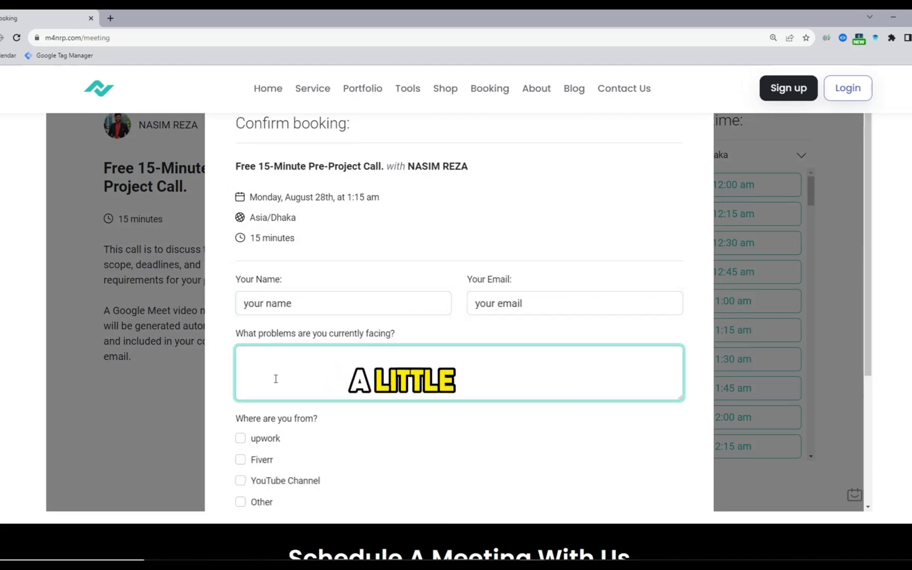